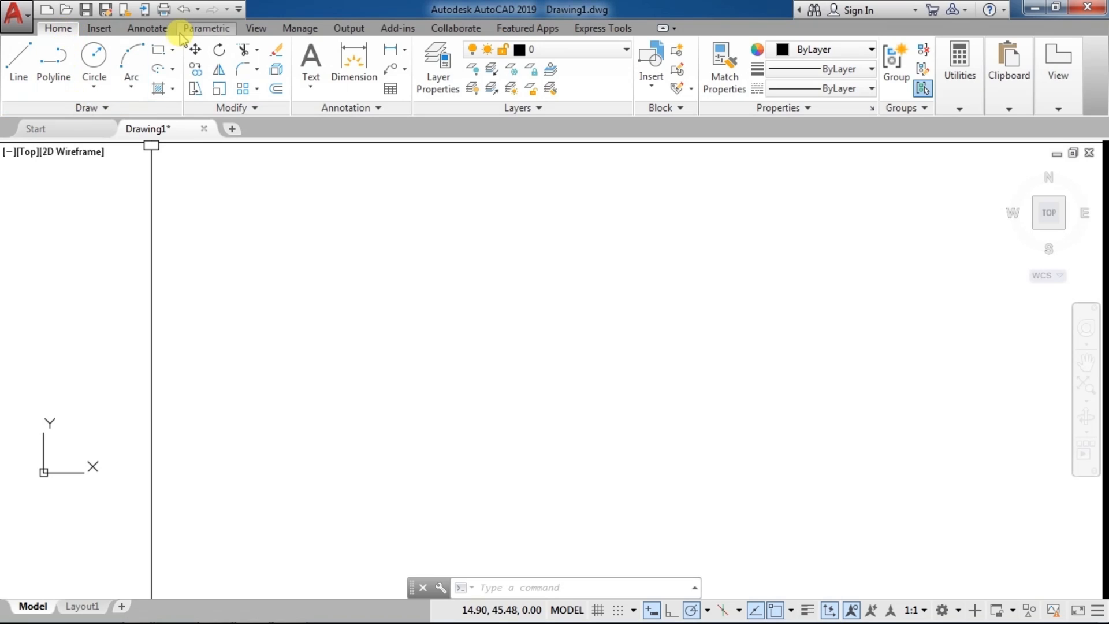
Draw a rectangle with both chamfer distances set to 2 in the empty drawing area
click(159, 52)
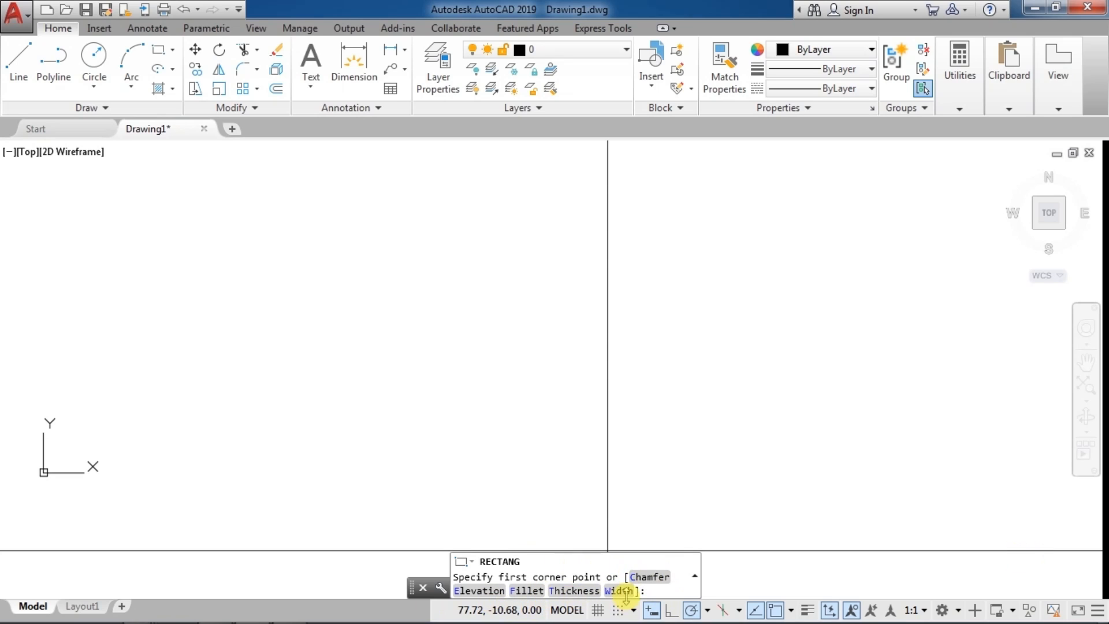
click(640, 577)
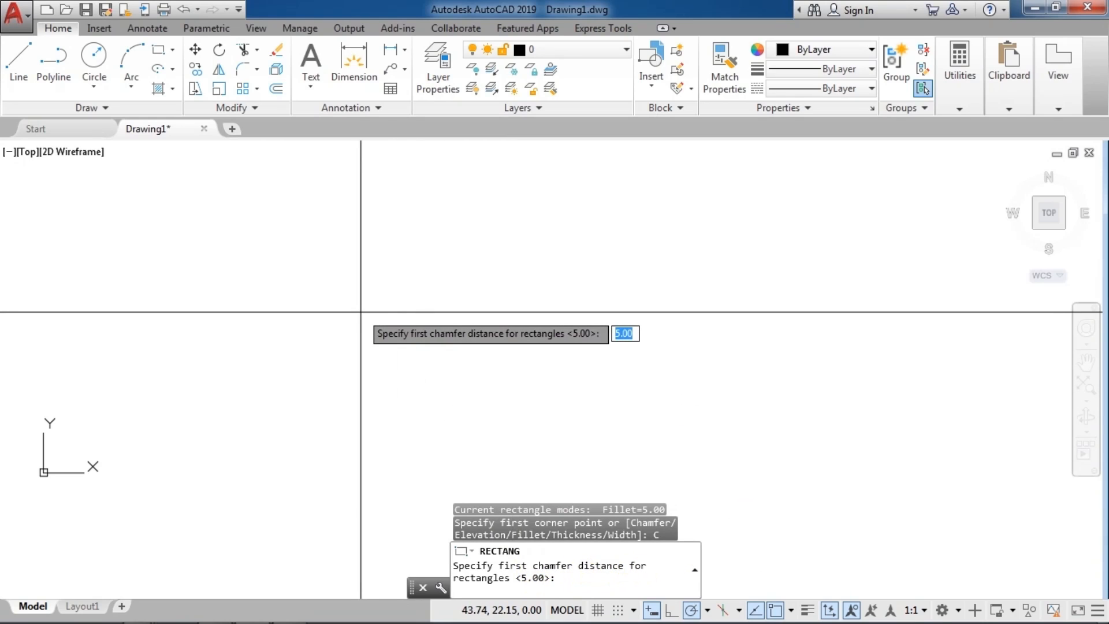
text(2)
key(Return)
text(2)
key(Return)
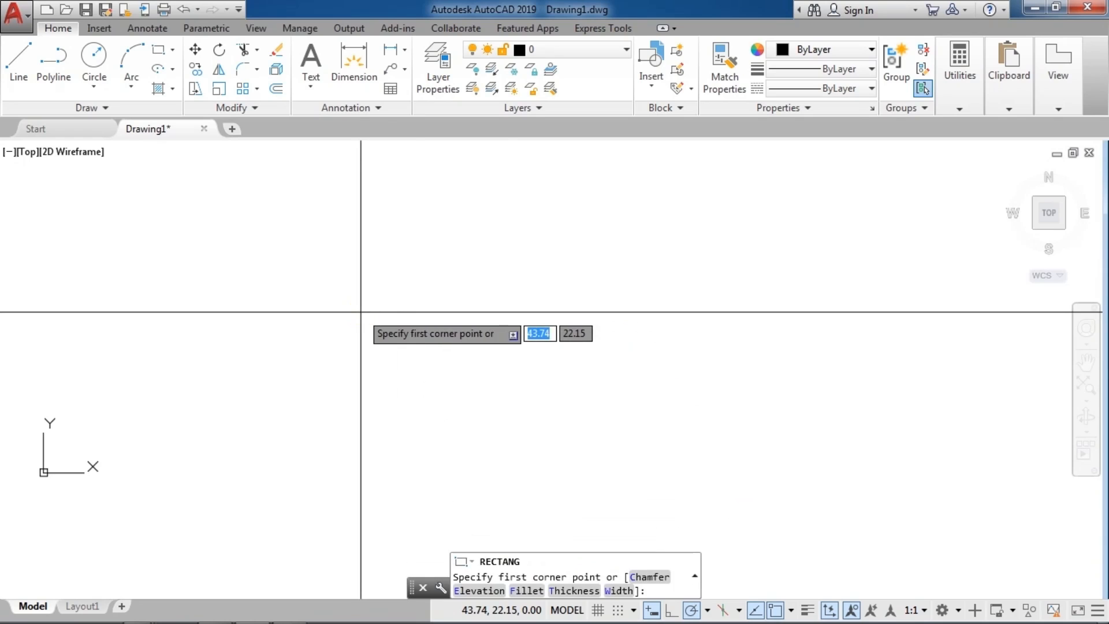
click(304, 419)
click(466, 302)
scroll(290, 420, up, 5)
scroll(347, 410, up, 2)
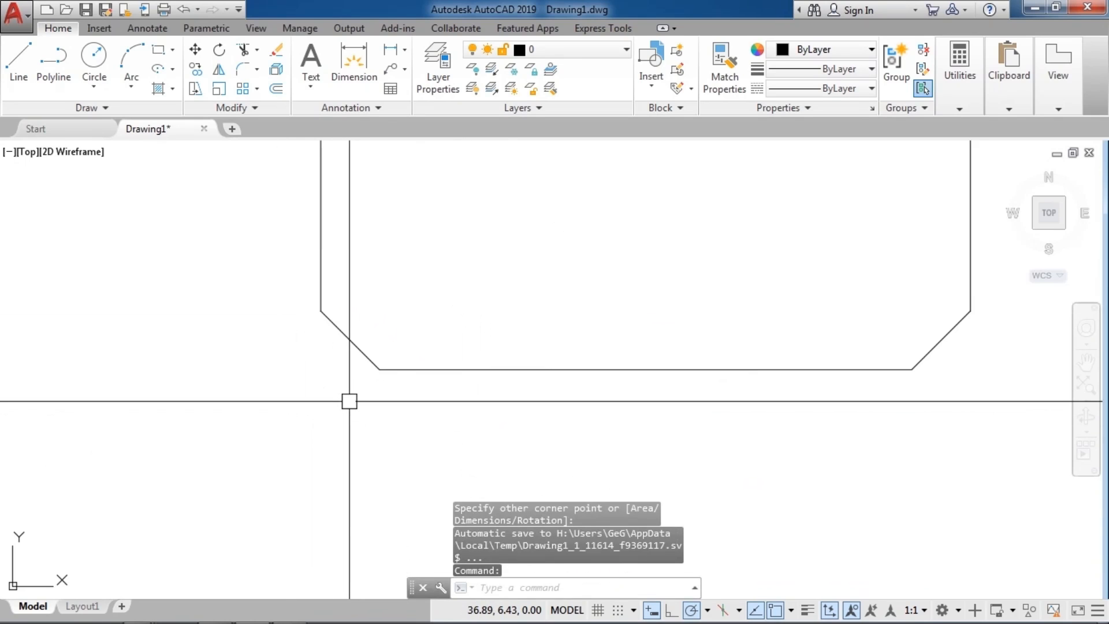
Draw a vertical polyline down from the upper end of the lower-left chamfer, extending past the rectangle's bottom edge
text(WE)
key(Return)
click(321, 310)
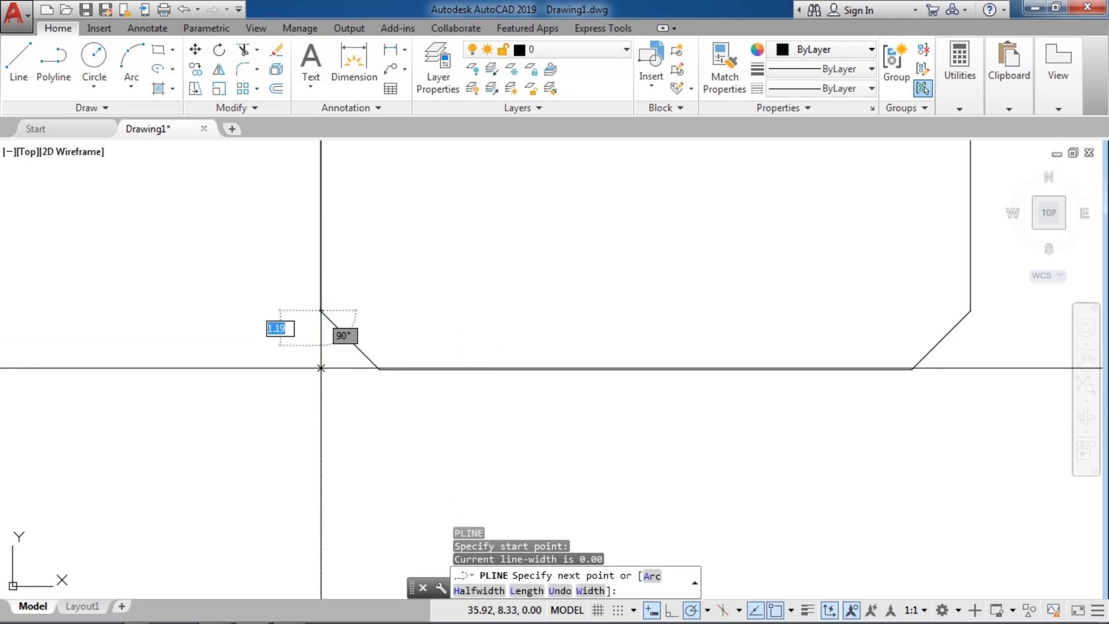
click(322, 405)
key(Escape)
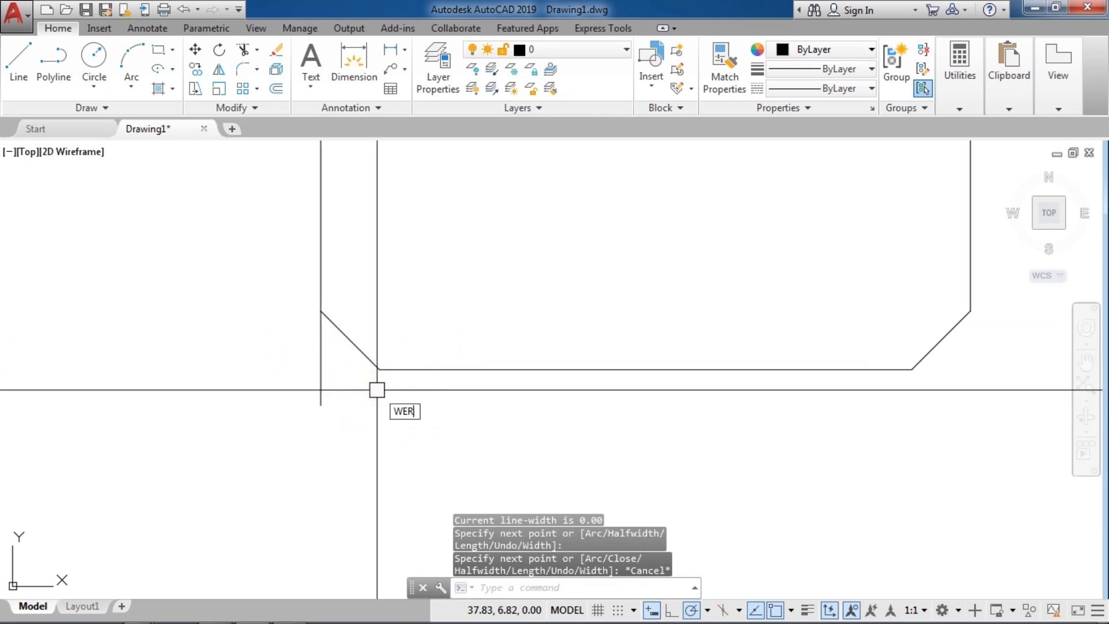
Draw a horizontal polyline from the lower end of the same chamfer leftward across the vertical helper line
key(Return)
click(379, 369)
scroll(370, 372, up, 1)
scroll(338, 377, up, 2)
click(302, 371)
scroll(309, 371, up, 2)
key(Escape)
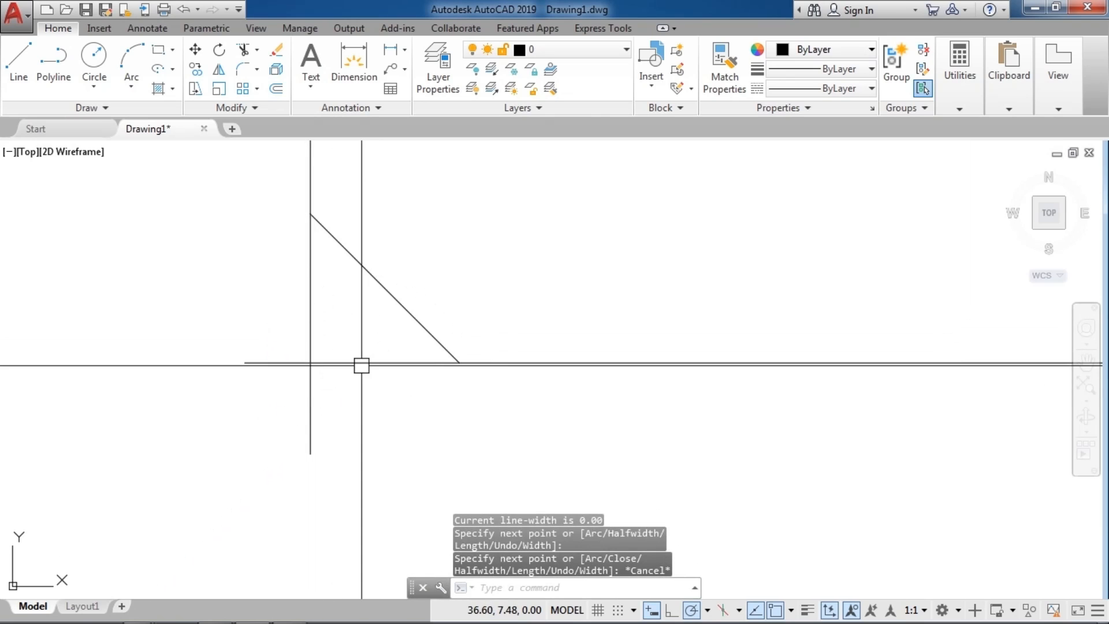
Add a vertical linear dimension from the helper lines' intersection to the chamfer's upper end
click(391, 50)
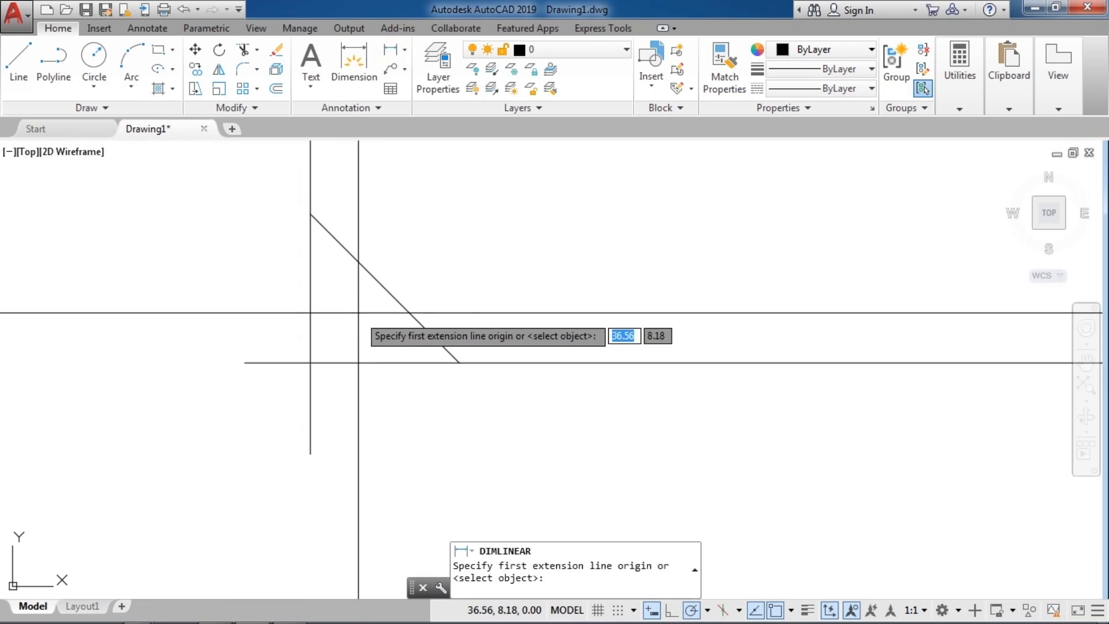
click(310, 362)
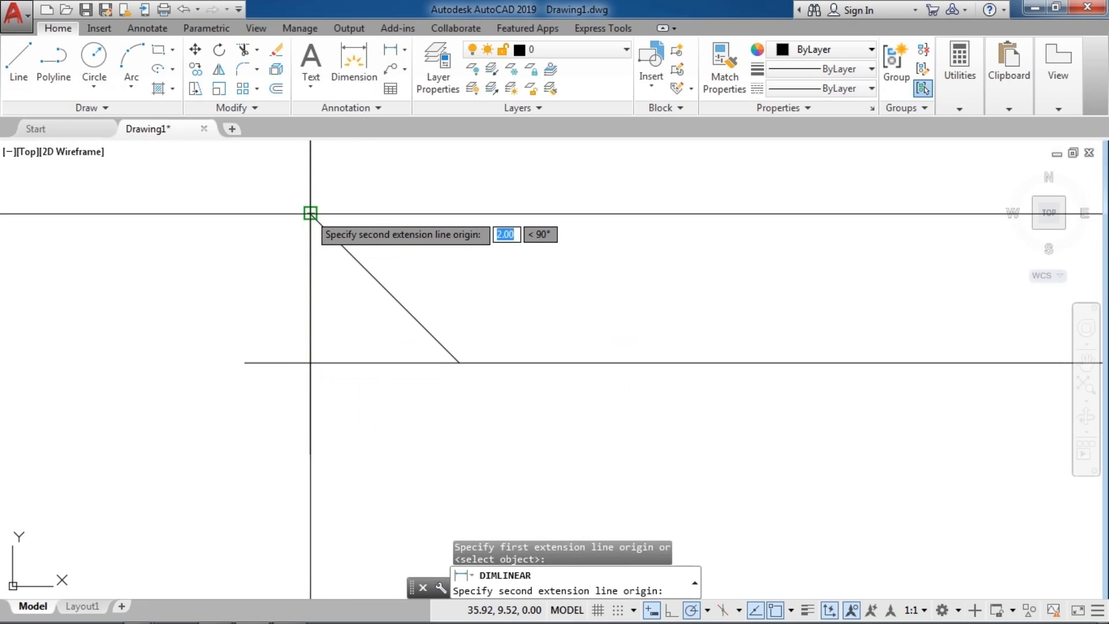
click(310, 216)
click(285, 243)
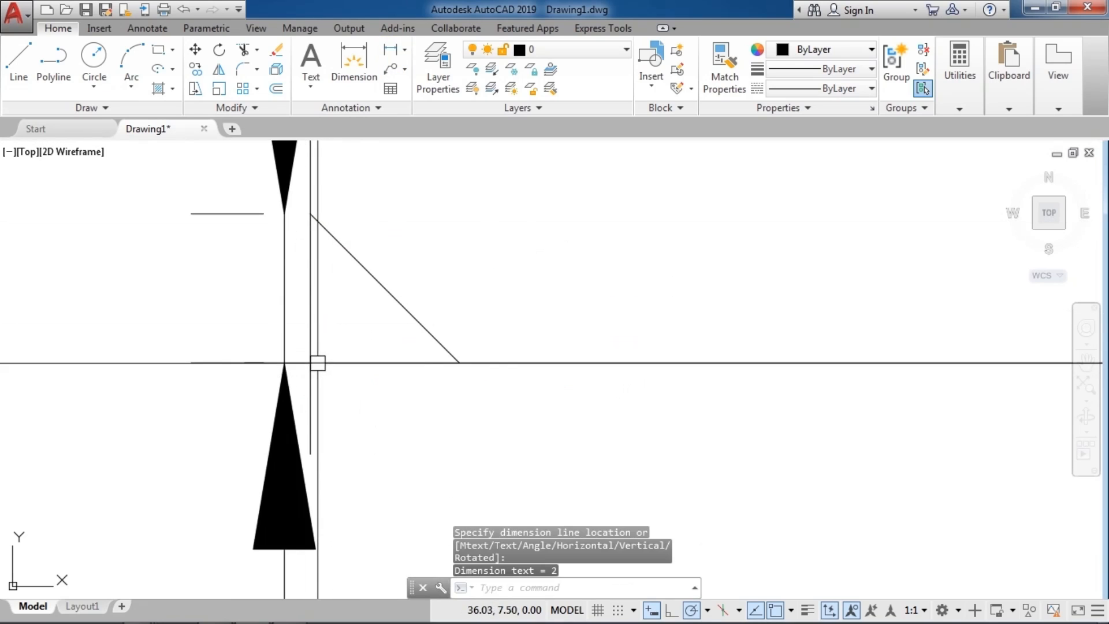
Add a horizontal linear dimension from the helper lines' intersection to the chamfer's lower end
key(Return)
click(310, 362)
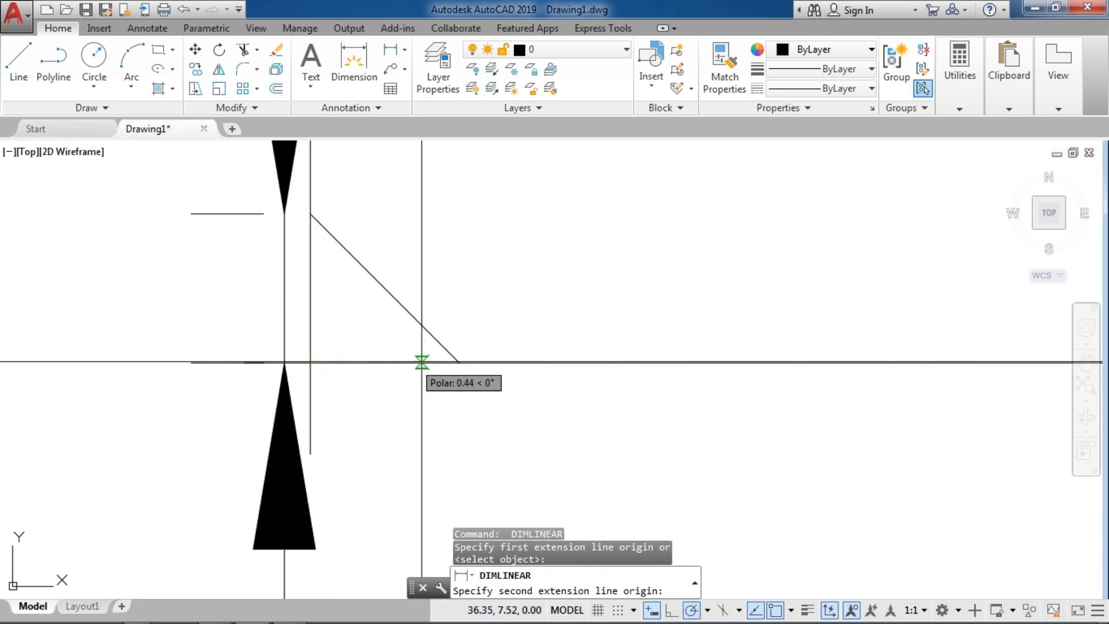
click(454, 358)
click(442, 398)
scroll(407, 377, down, 10)
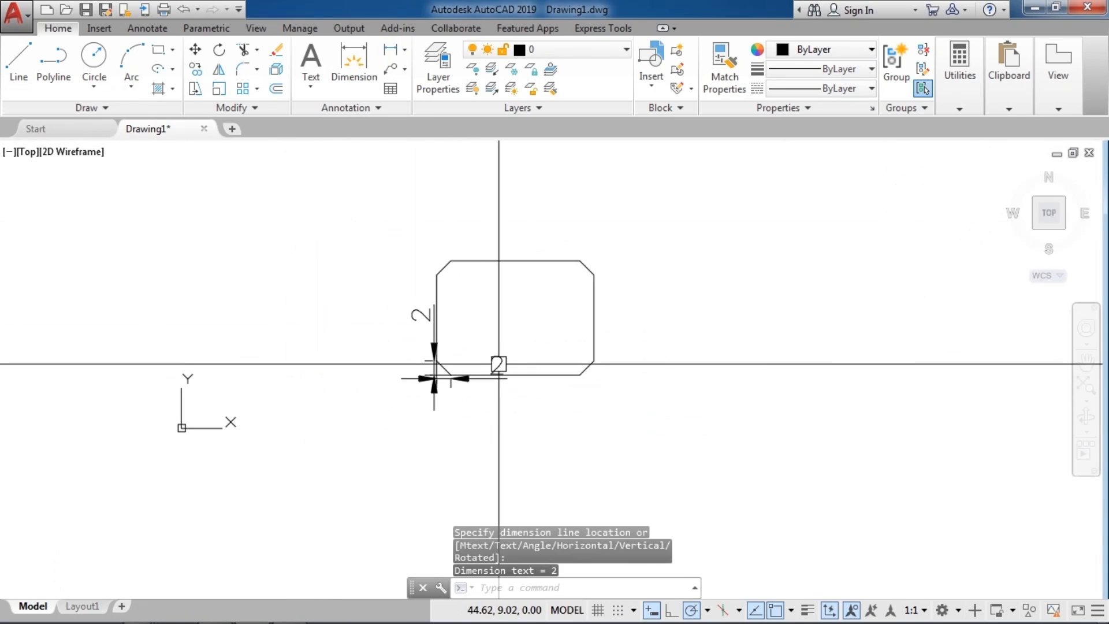
Erase the chamfer dimensions and the two helper lines at the rectangle's lower-left corner
click(497, 364)
key(Delete)
scroll(434, 373, up, 4)
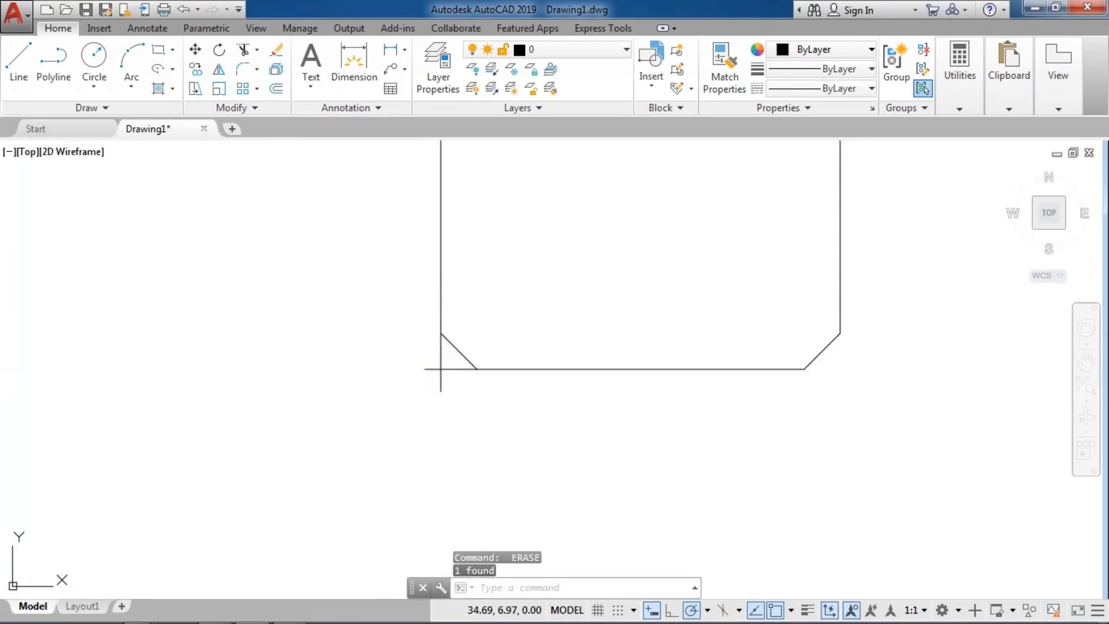
text(e)
key(Return)
click(448, 362)
click(417, 396)
scroll(411, 408, down, 5)
key(Return)
Erase the chamfered rectangle
key(Return)
click(596, 295)
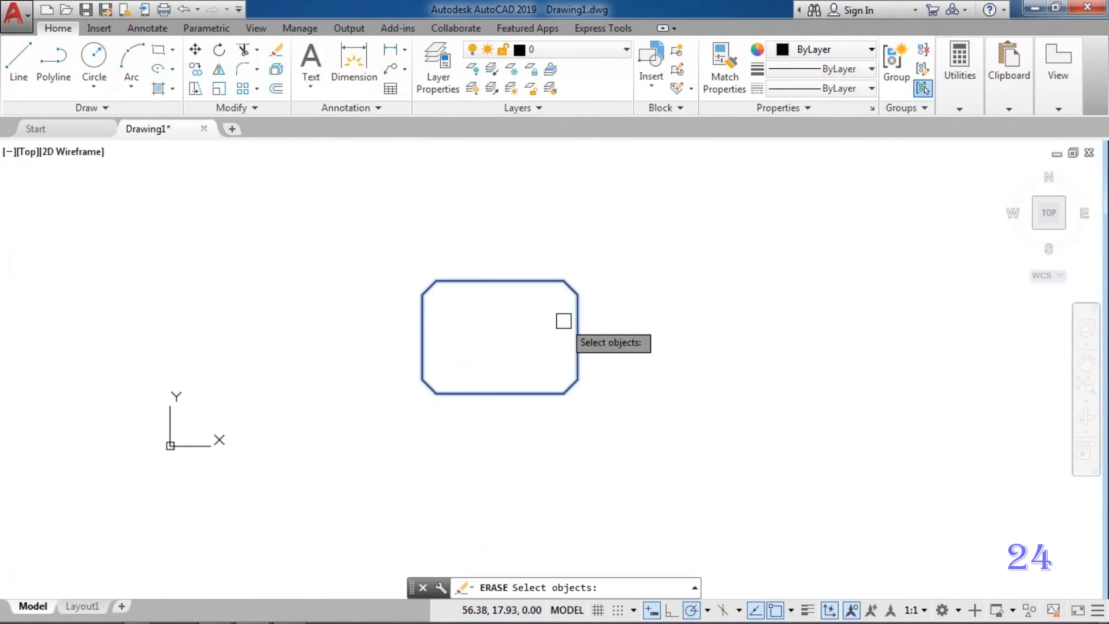
click(563, 321)
Start a new rectangle and set its elevation to 0
text(rec)
key(Return)
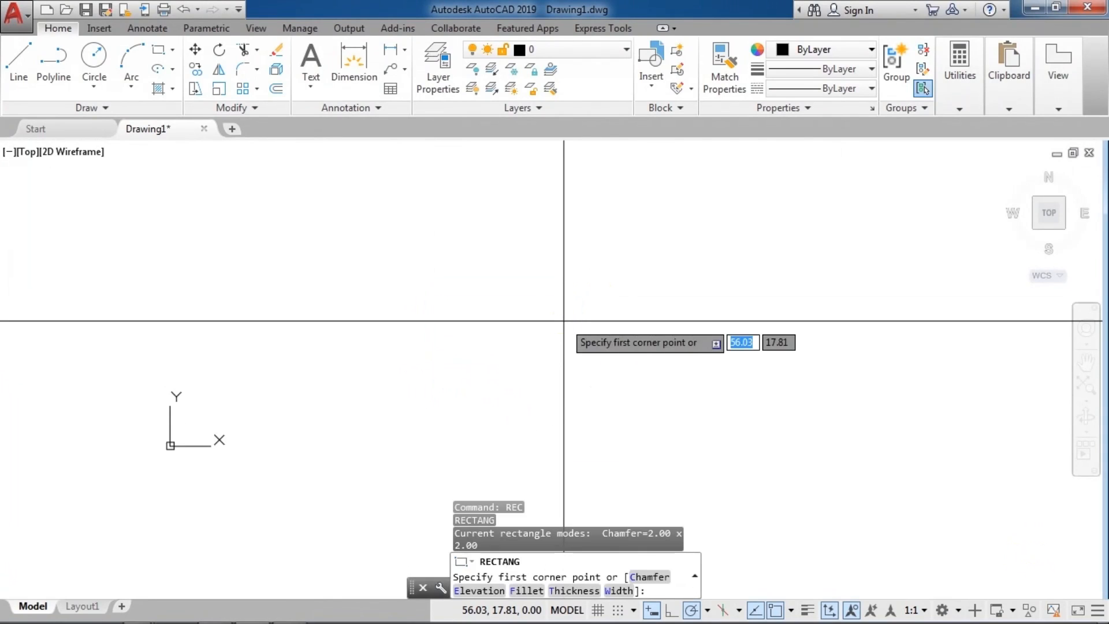
click(479, 590)
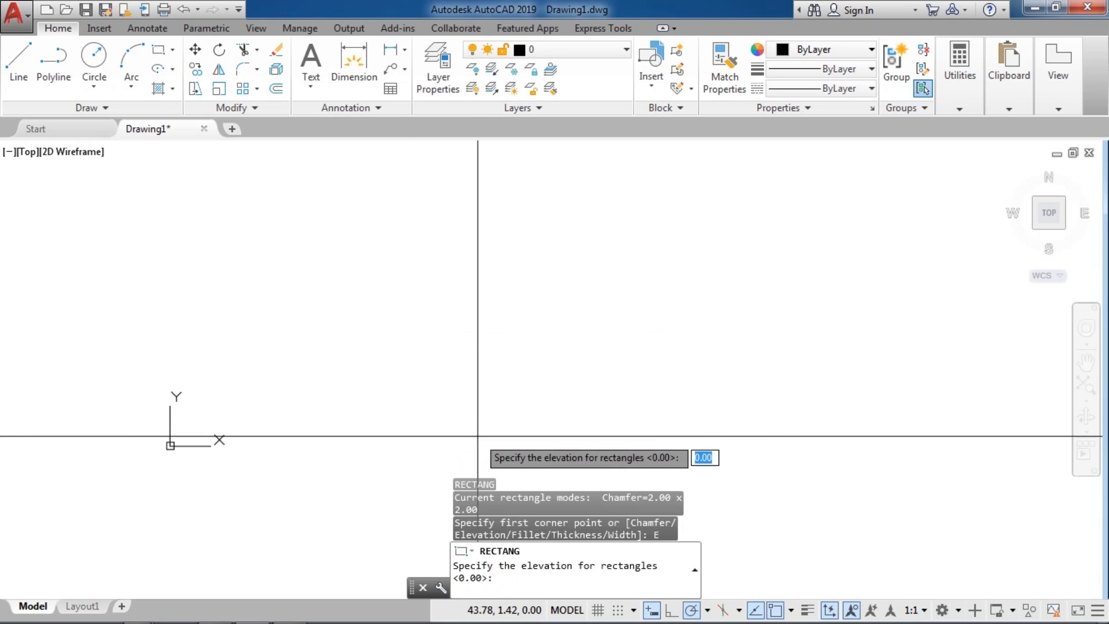
key(Return)
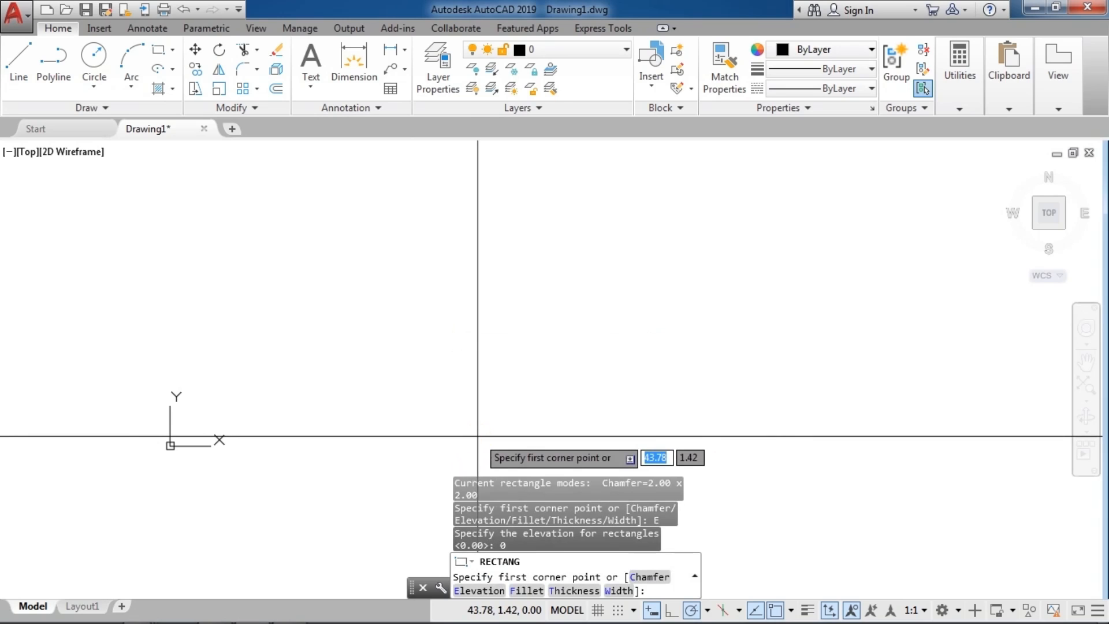
Set the rectangle's fillet radius to 2 and draw the rounded rectangle between two freely picked corners
click(525, 591)
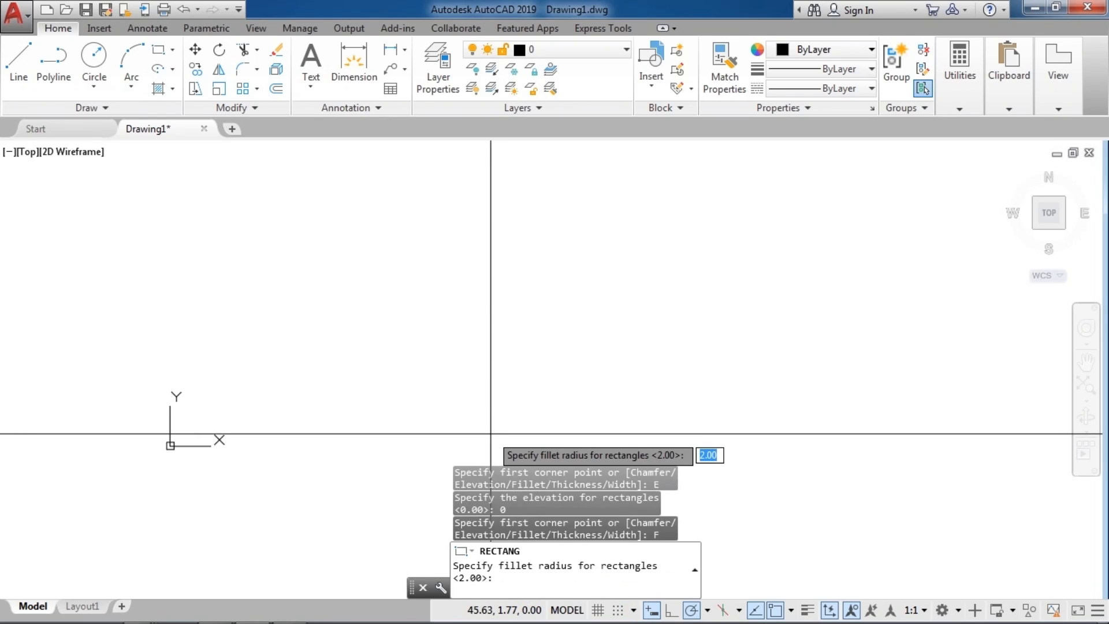
text(2)
key(Return)
text(2)
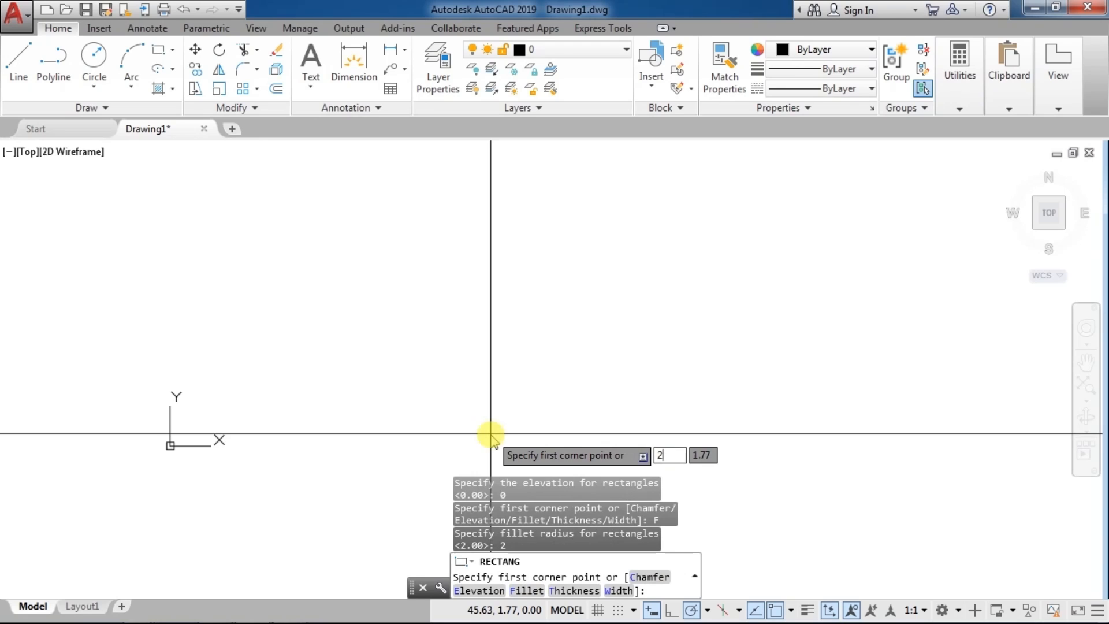
click(408, 396)
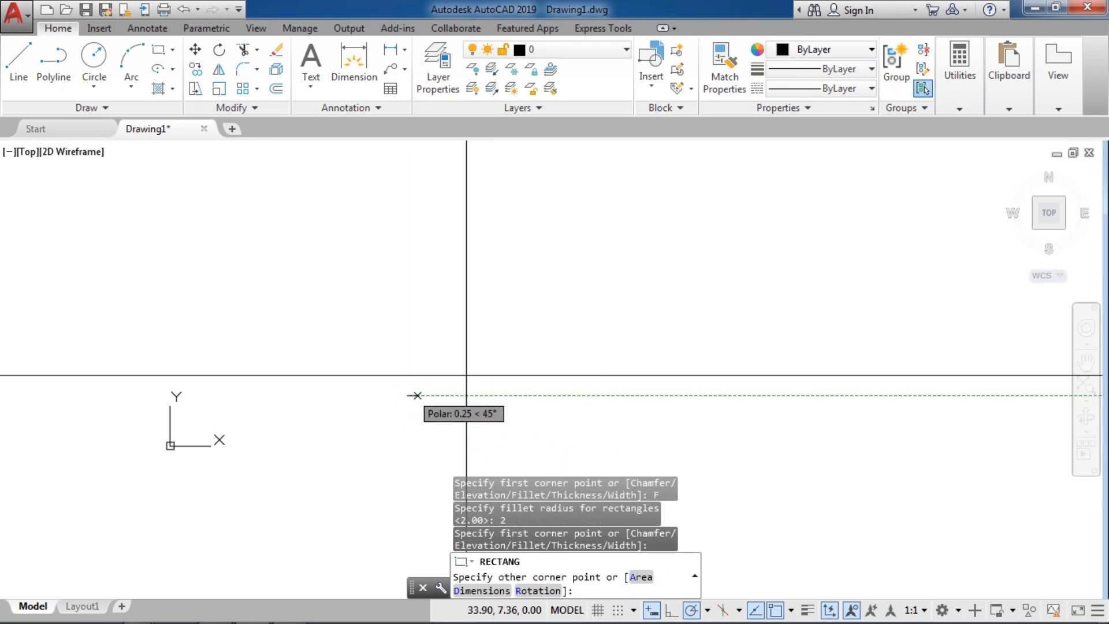
click(575, 271)
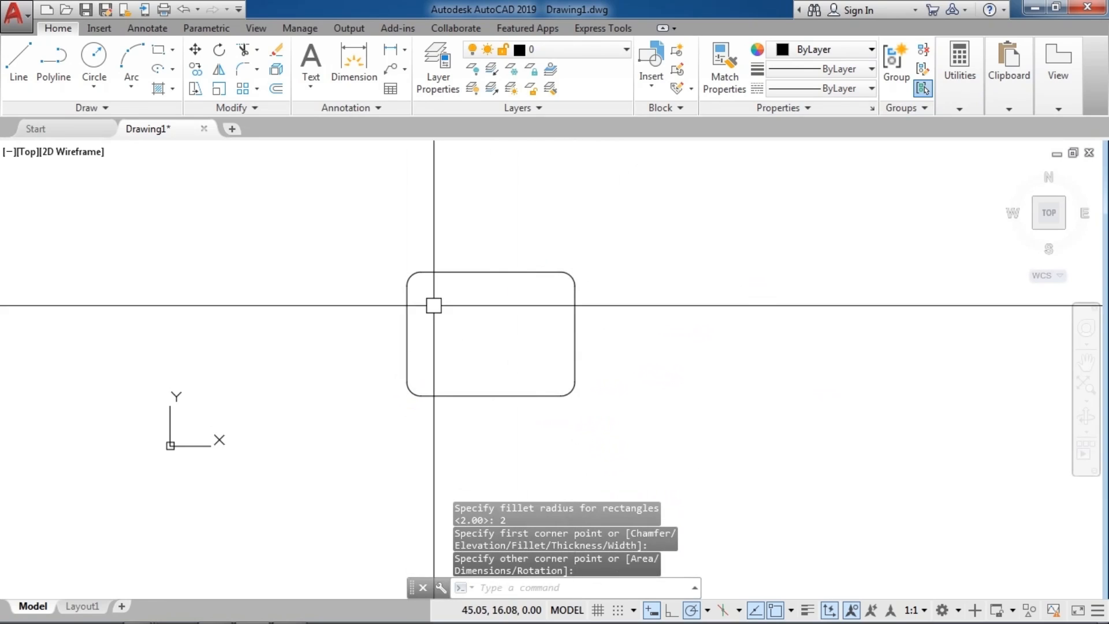
Erase the rounded rectangle
scroll(436, 284, up, 2)
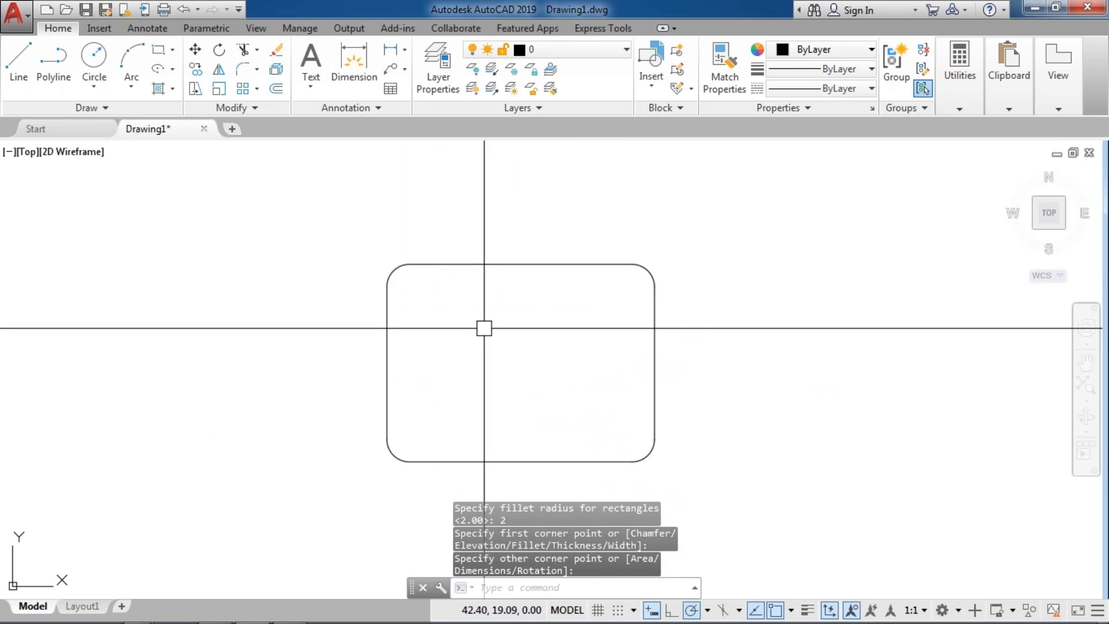
click(603, 267)
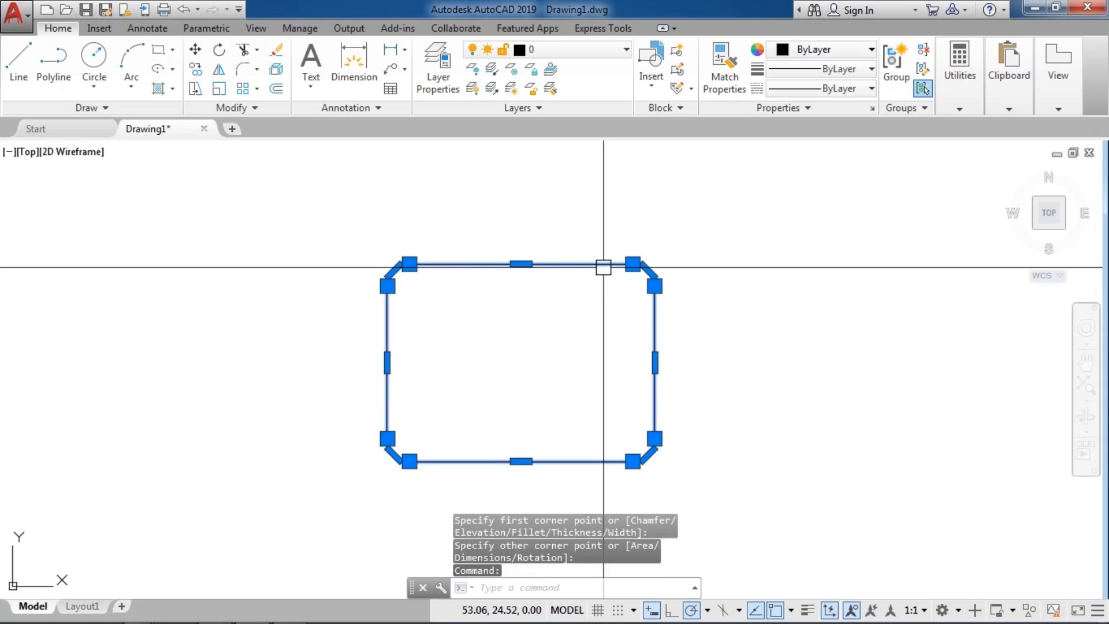
text(e)
key(Return)
Draw a wide, low rounded rectangle with a line width of 1
text(REC)
key(Return)
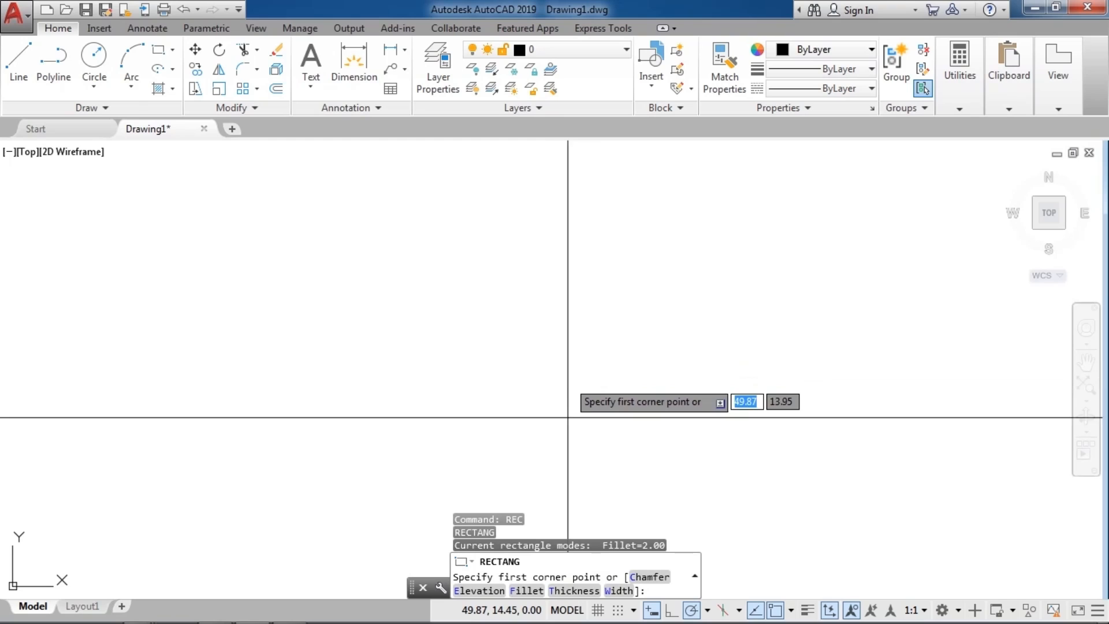
click(619, 590)
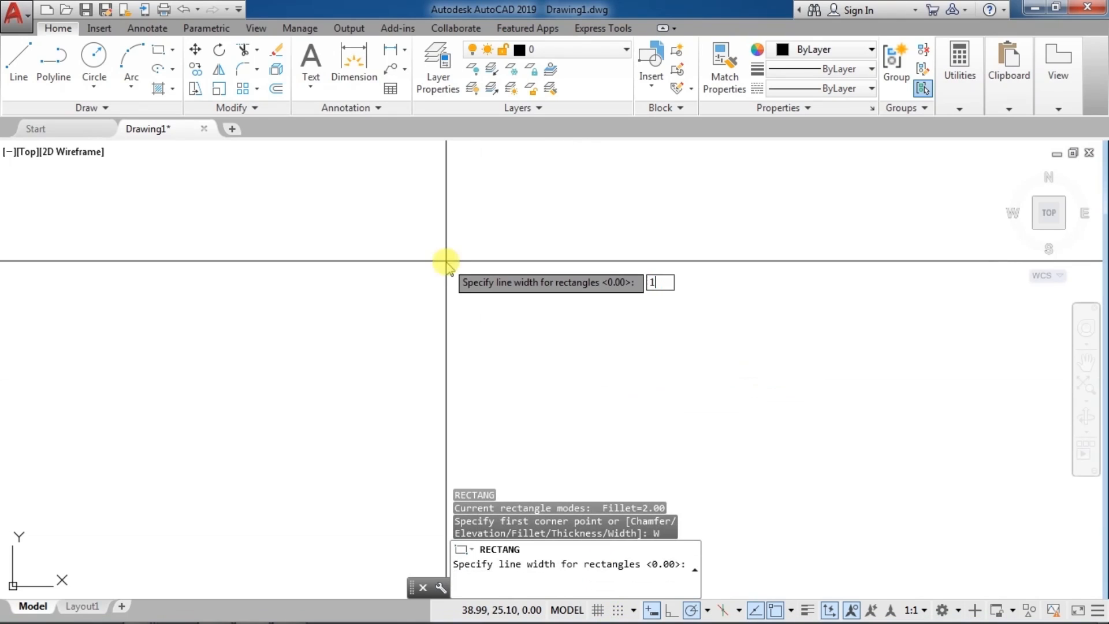
text(1)
key(Return)
click(507, 357)
click(703, 416)
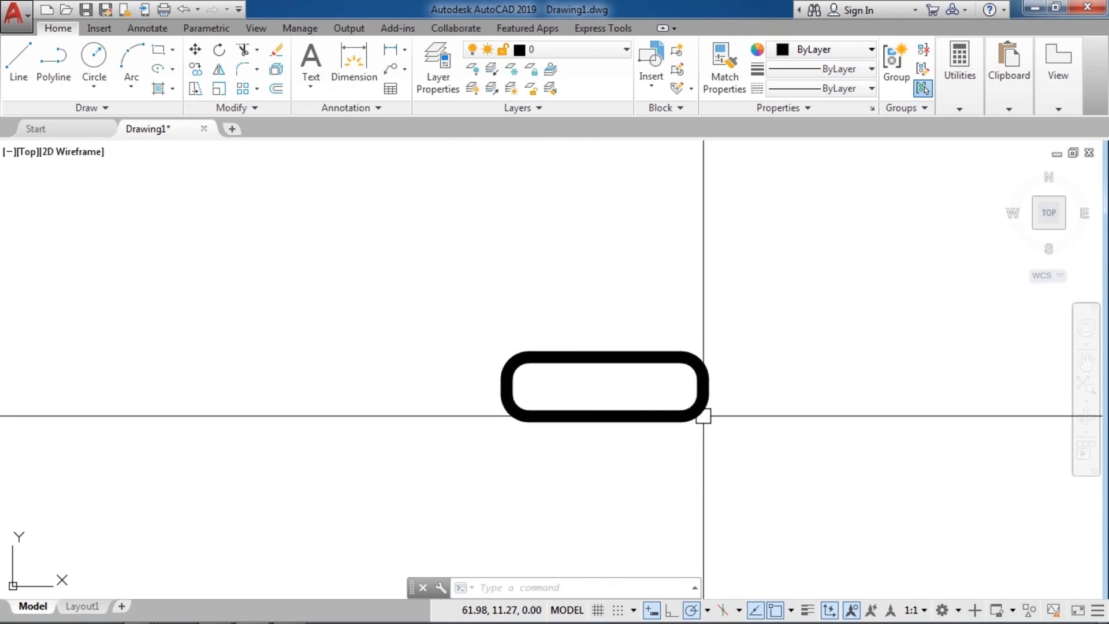
Erase the thick-lined rectangle and reset the line width for new rectangles to 0
click(687, 425)
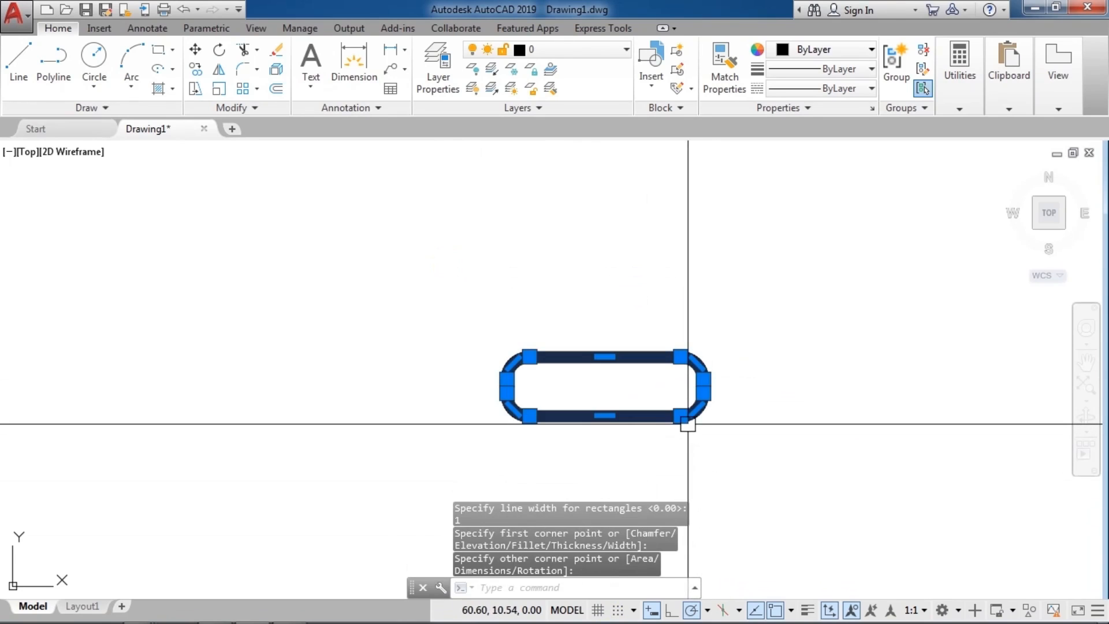
key(Return)
text(REC)
key(Return)
text(W)
key(Return)
text(0)
key(Return)
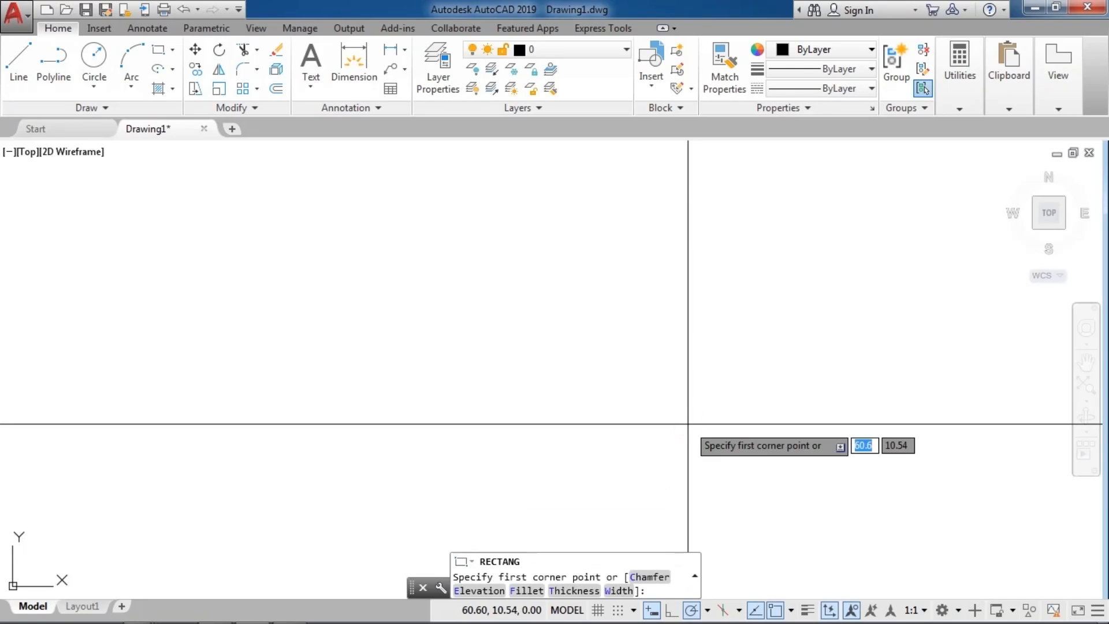
Draw a rounded rectangle by dimensions with length 10 and width 10, placed below and left of its first corner
click(409, 266)
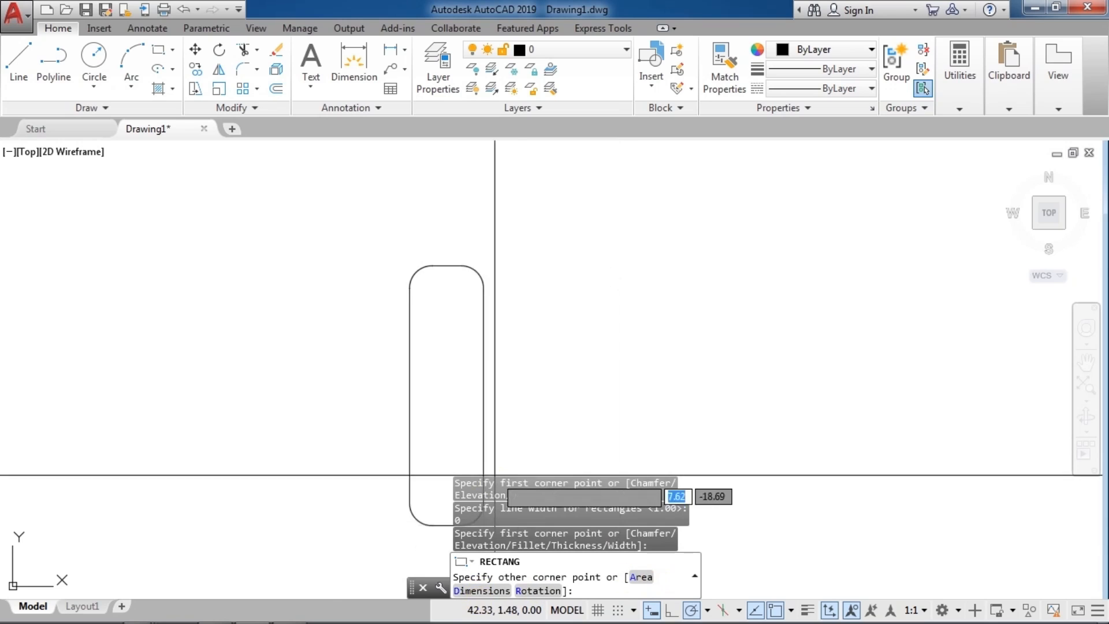
click(482, 590)
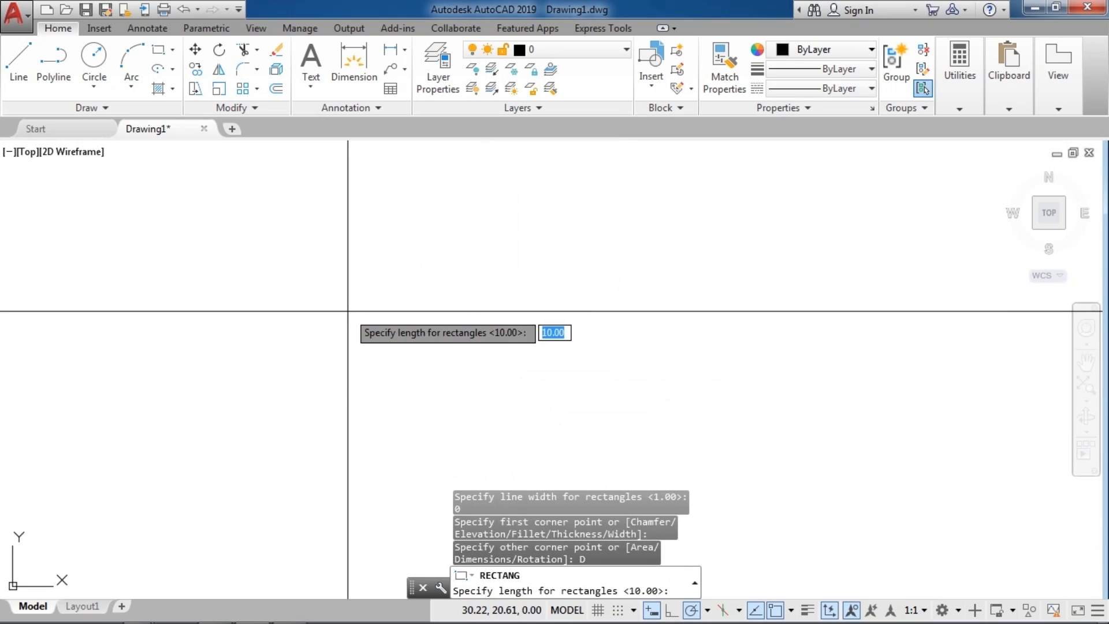
text(10)
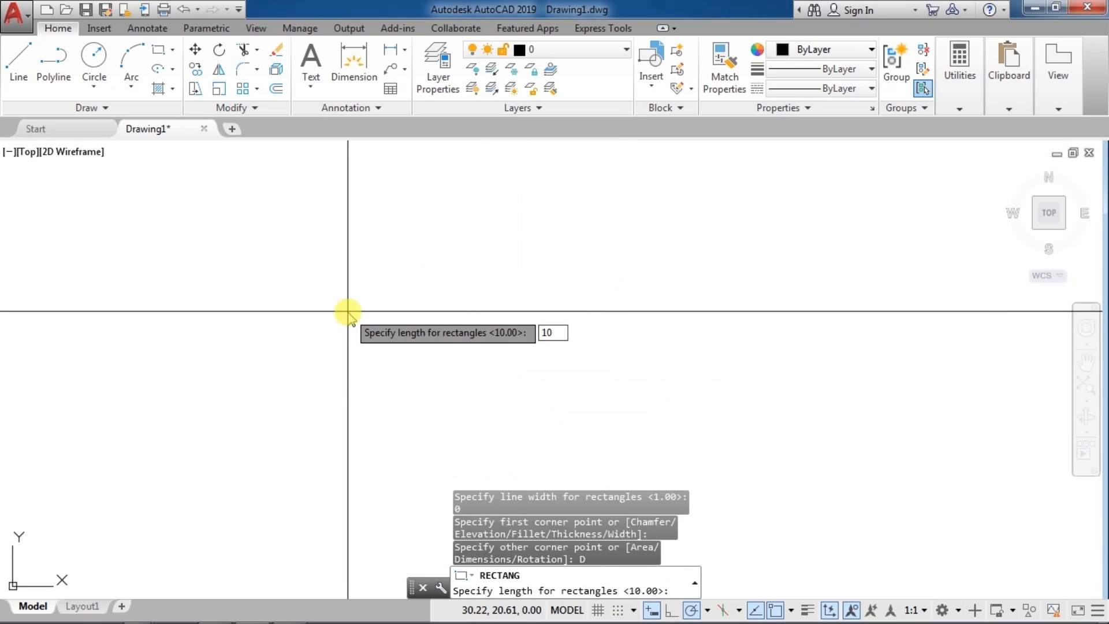
key(Return)
text(10)
key(Return)
click(348, 311)
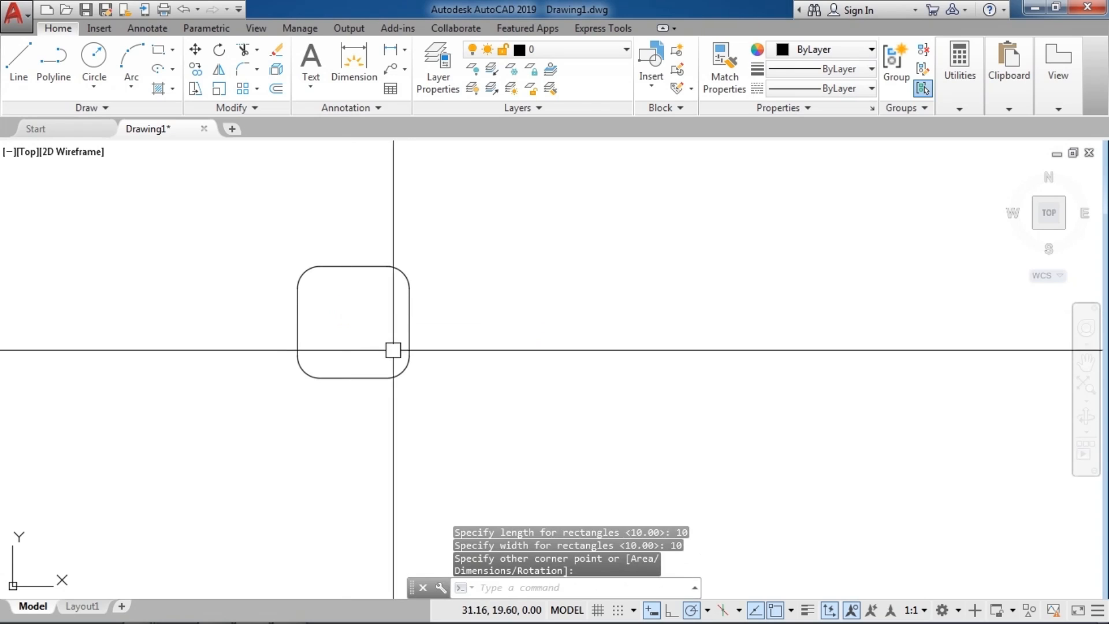
middle_drag(408, 374, 447, 379)
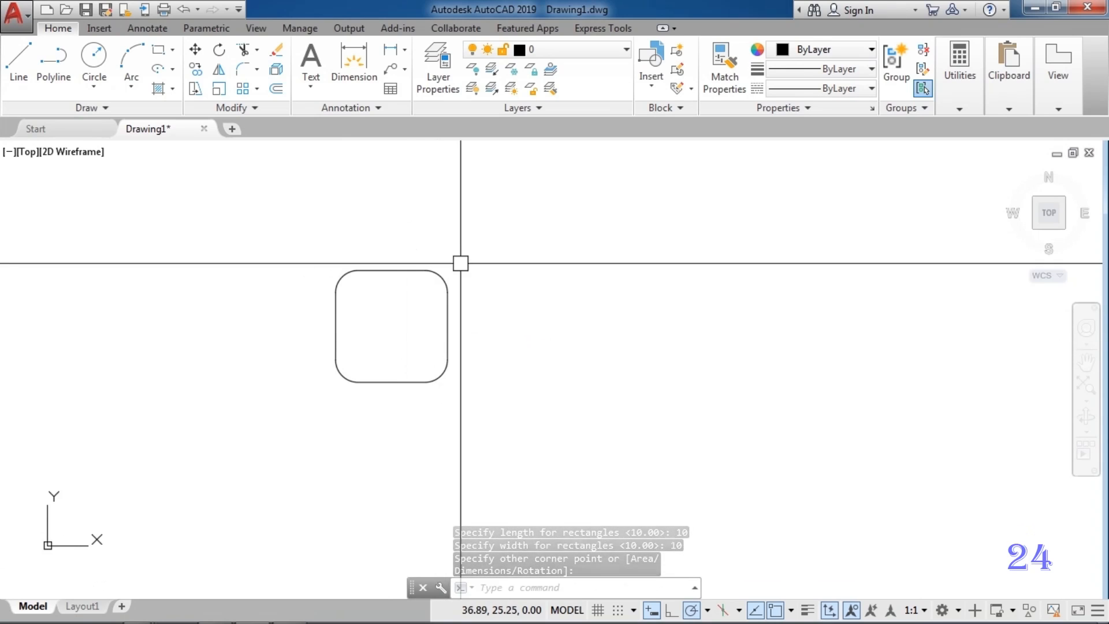
Erase the 10 by 10 rounded rectangle
text(e)
key(Return)
click(451, 340)
key(Return)
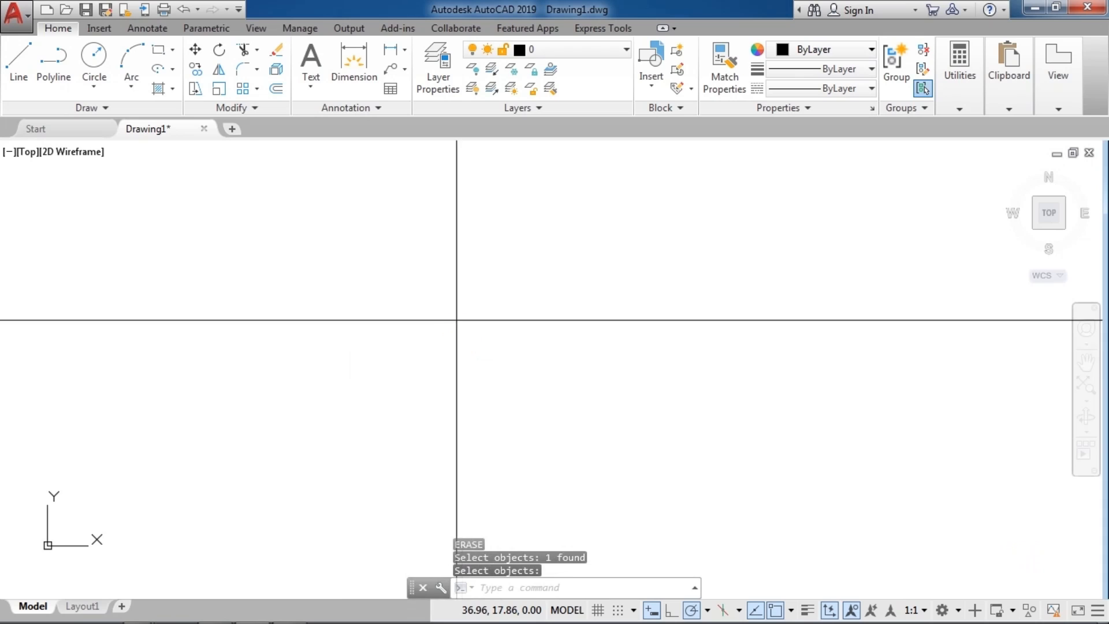
text(rec)
key(Return)
click(453, 312)
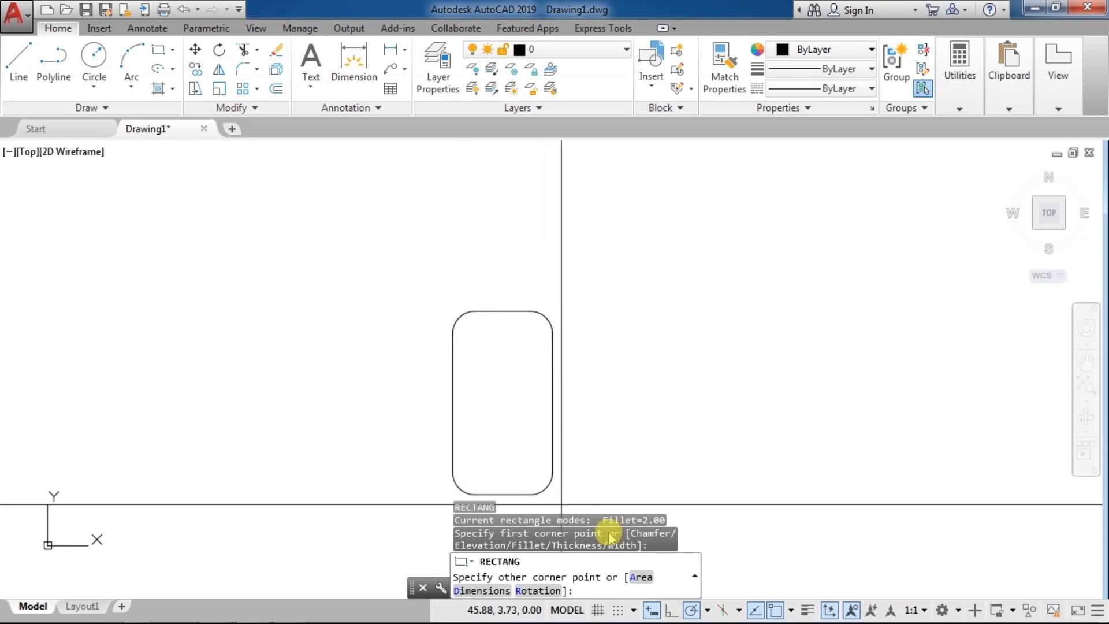
click(639, 577)
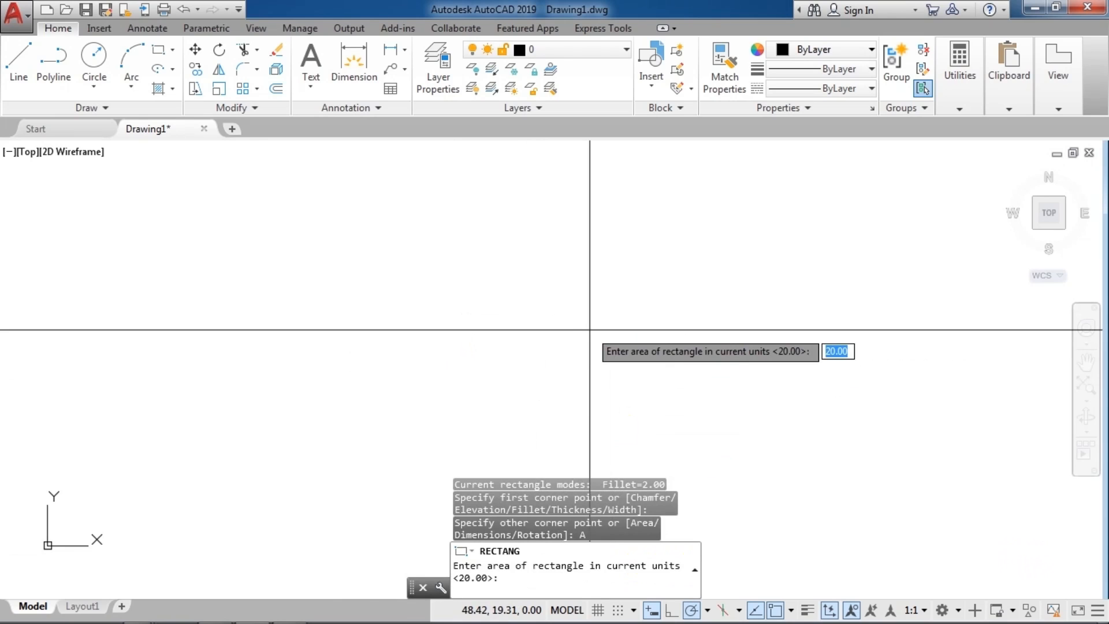
key(Escape)
Start a new rectangle and set the fillet radius for rectangles to 0
text(REC)
key(Return)
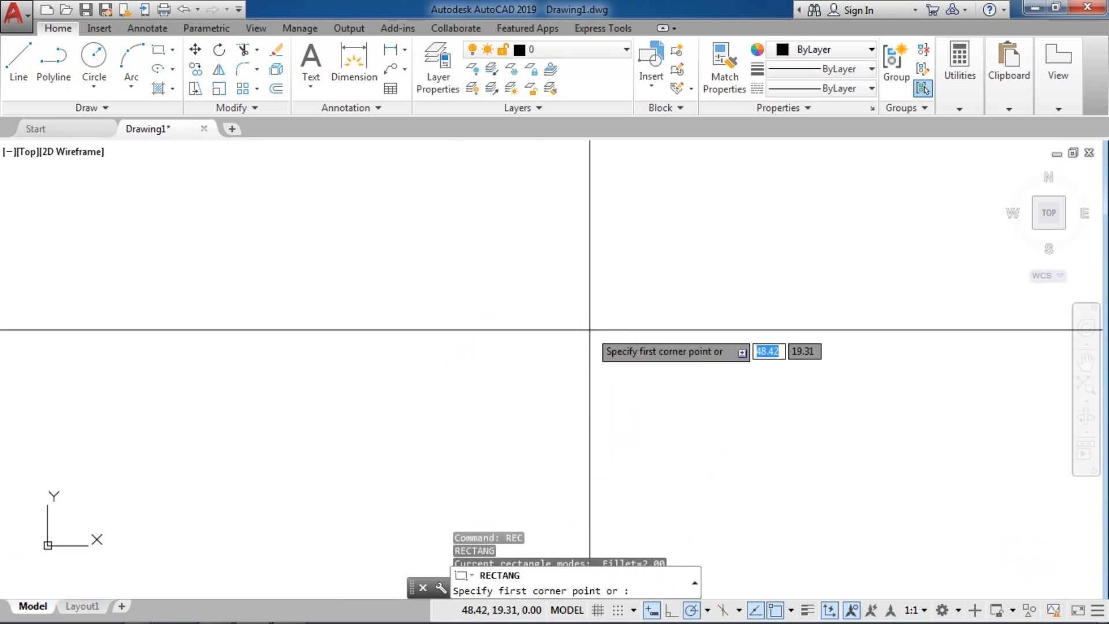
click(527, 591)
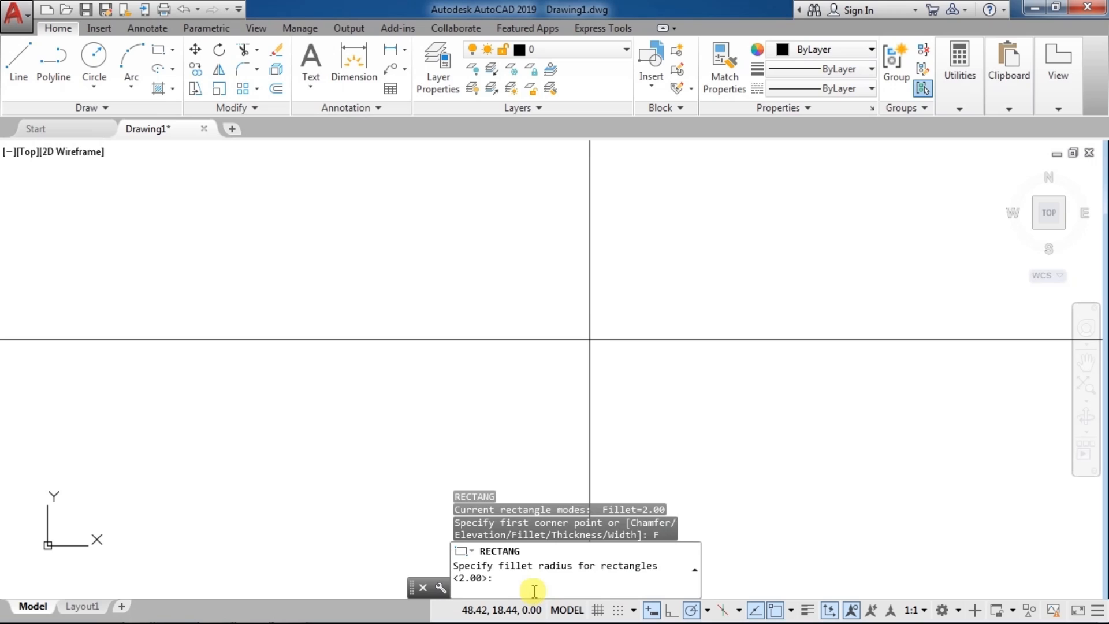
text(0)
key(Return)
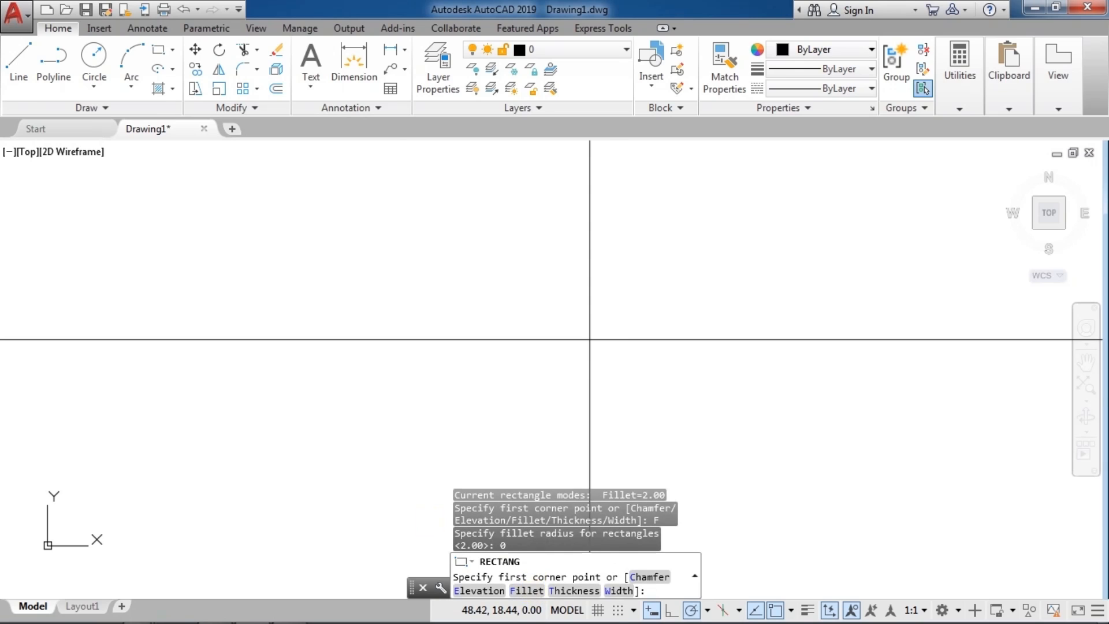
Draw a sharp-cornered rectangle by area, with an area of 20 calculated from a length of 5
click(432, 278)
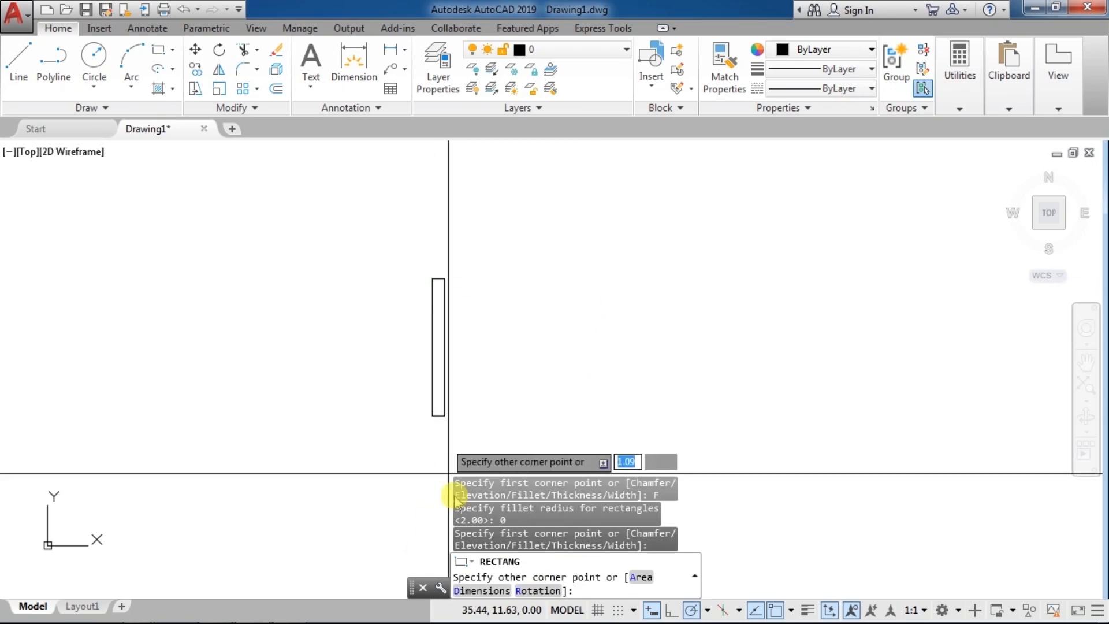
click(641, 578)
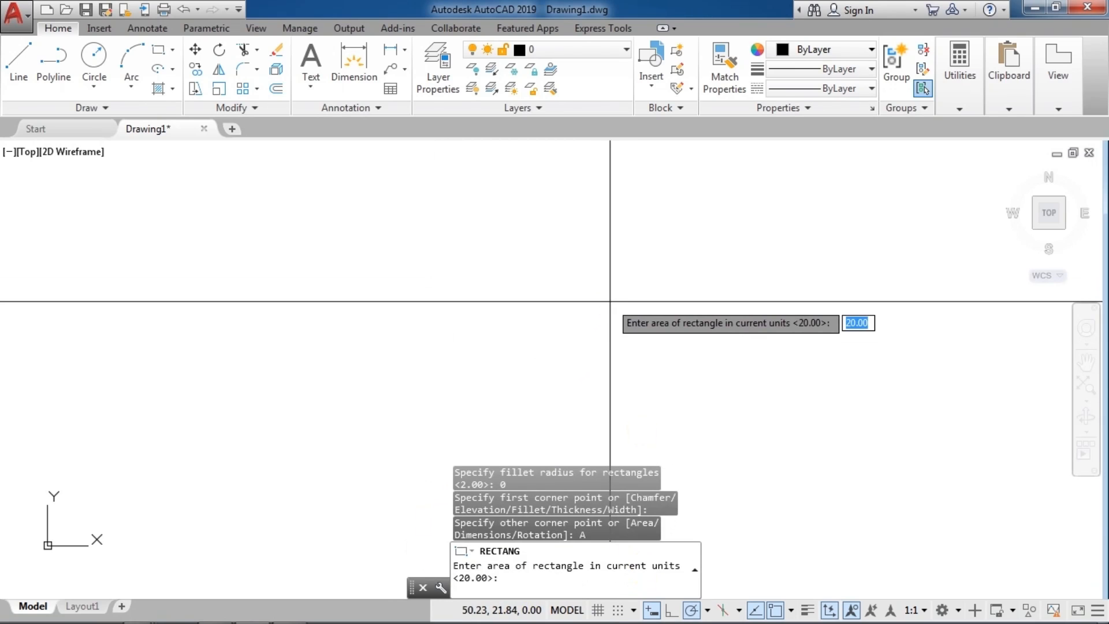
text(20)
key(Return)
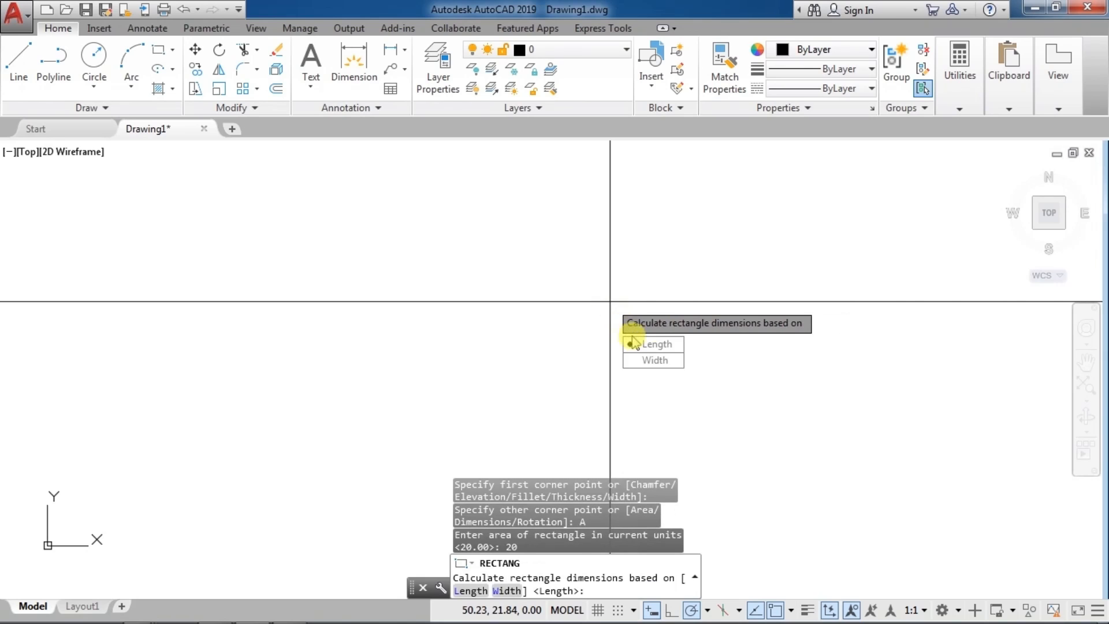
click(647, 344)
text(5)
key(Return)
Inspect the rectangle's properties to check its area
scroll(450, 291, up, 2)
middle_drag(565, 314, 632, 357)
click(597, 304)
click(584, 362)
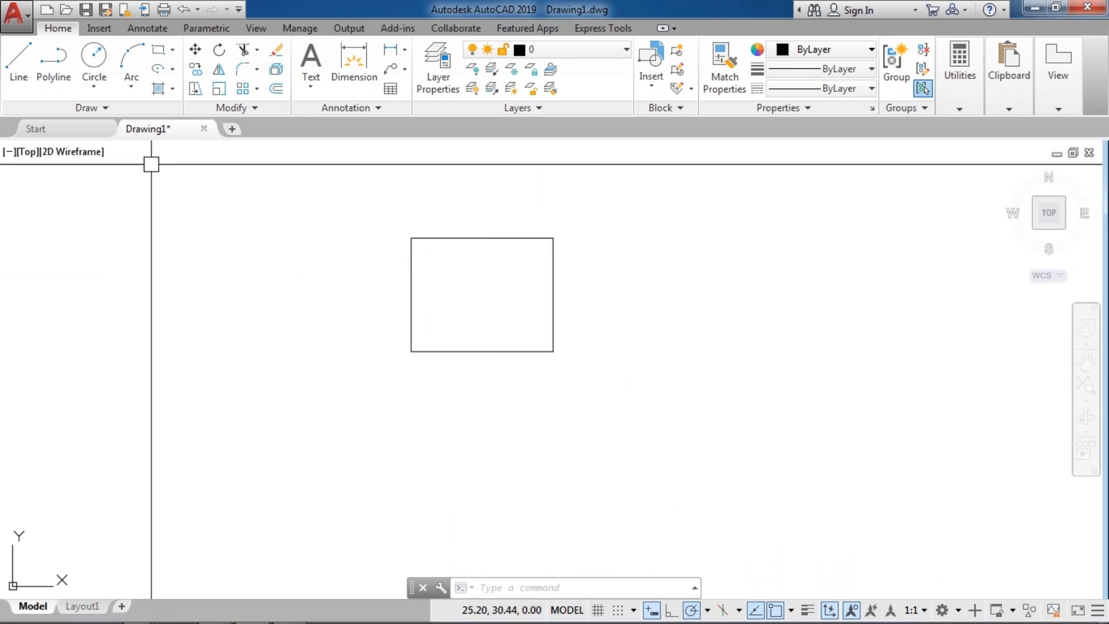
mouse_move(548, 305)
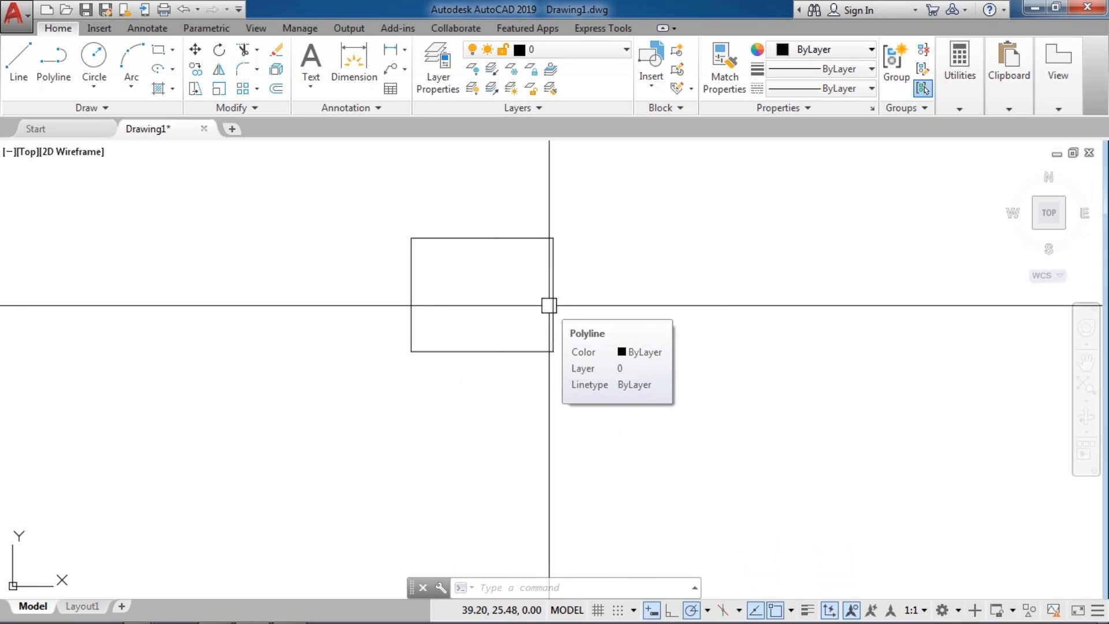
key(ctrl+1)
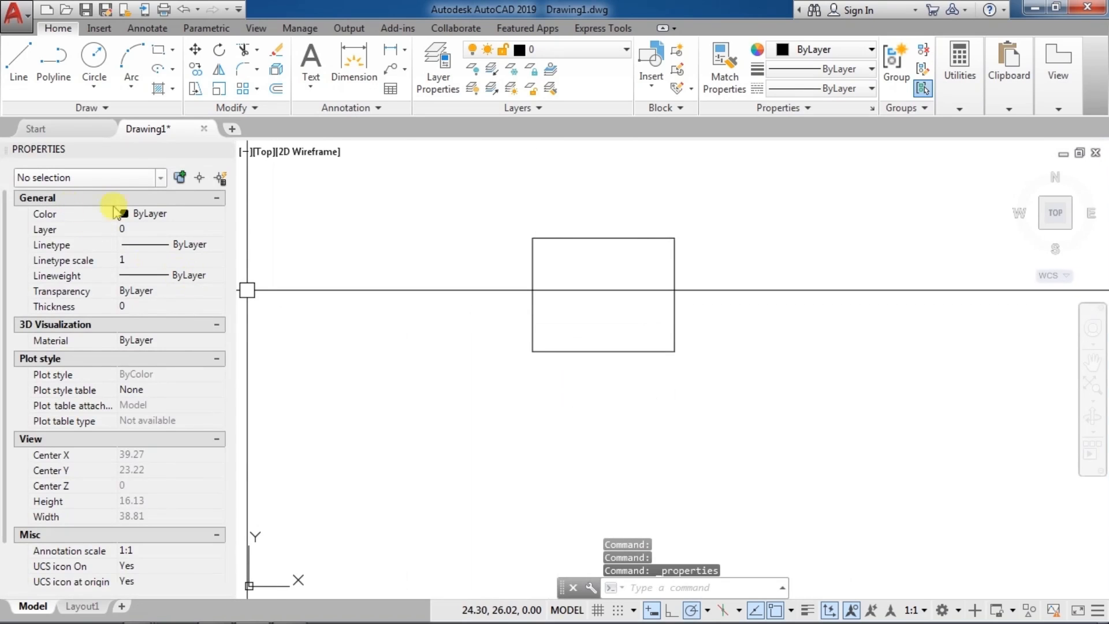
click(614, 352)
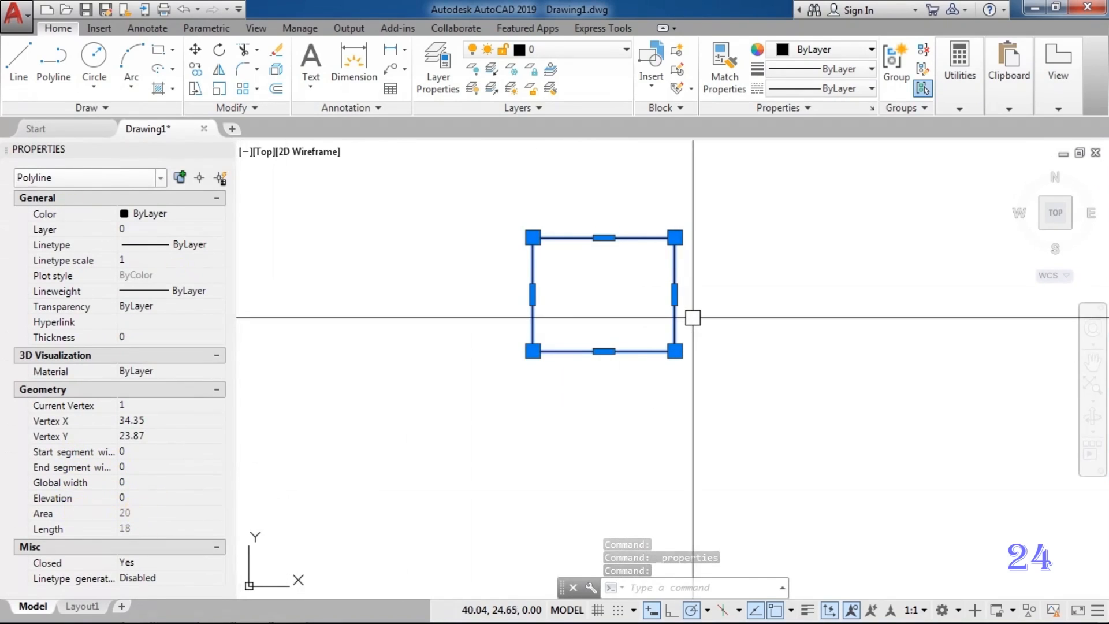
Erase the rectangle defined by area and close its property display
key(Escape)
text(E)
key(Return)
click(674, 307)
key(Return)
click(226, 151)
Draw a rectangle rotated about 45°, with its opposite corner about 6.2 units right of and 1.8 below the first
text(REC)
key(Return)
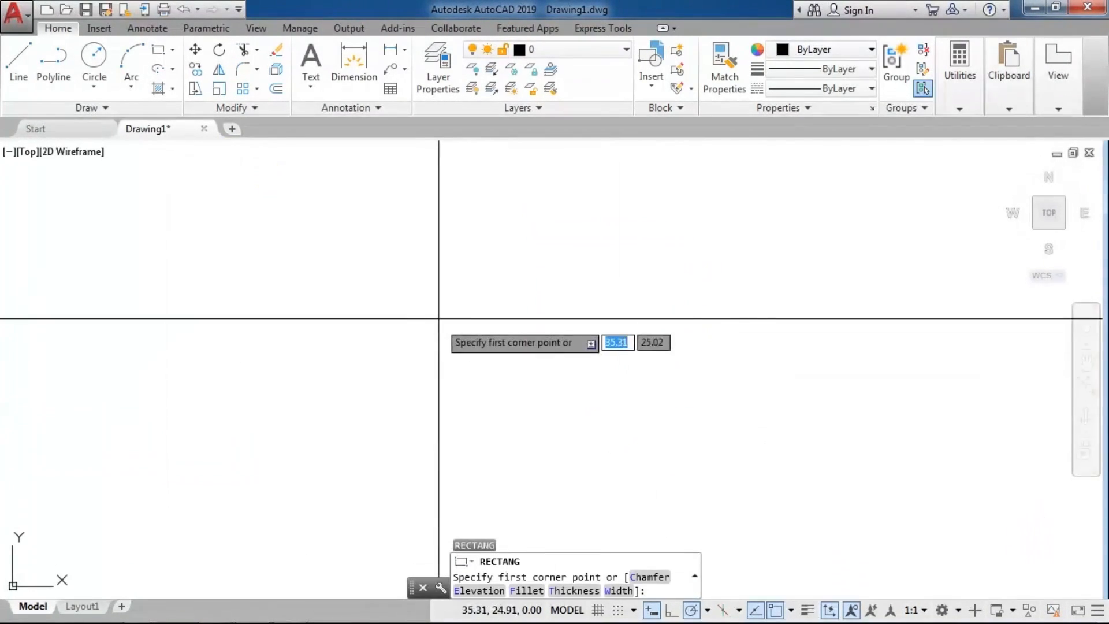
click(431, 302)
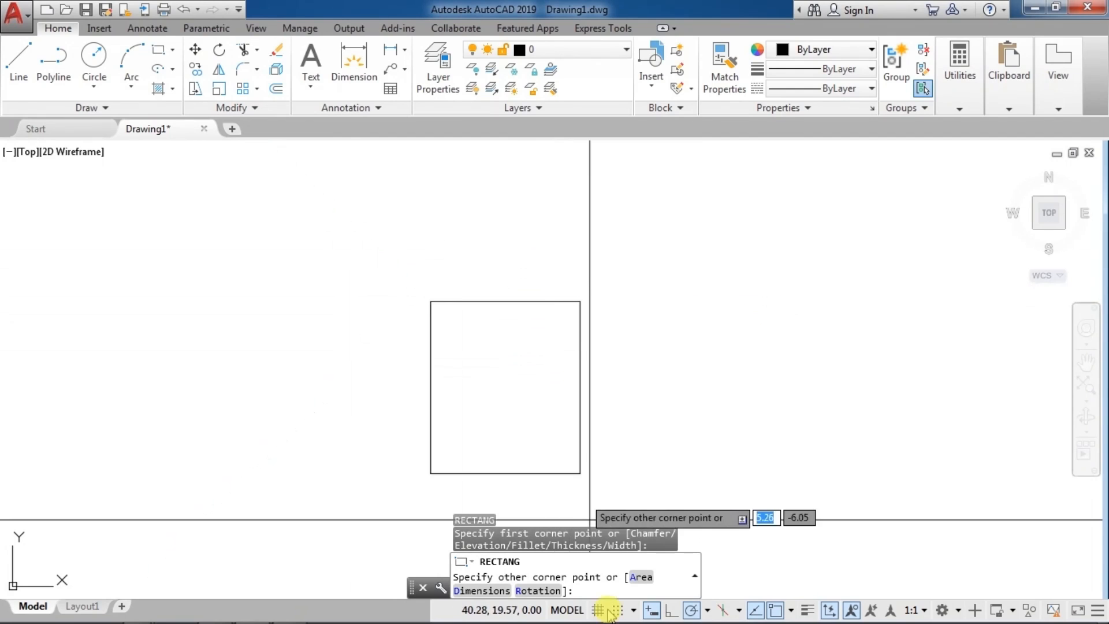
click(553, 588)
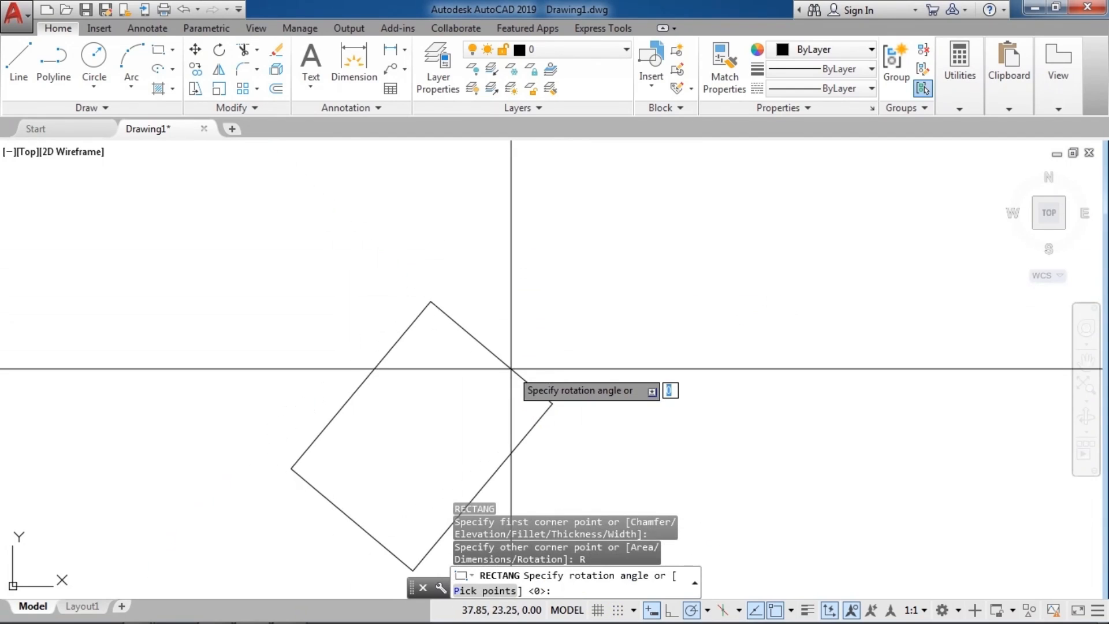
click(527, 392)
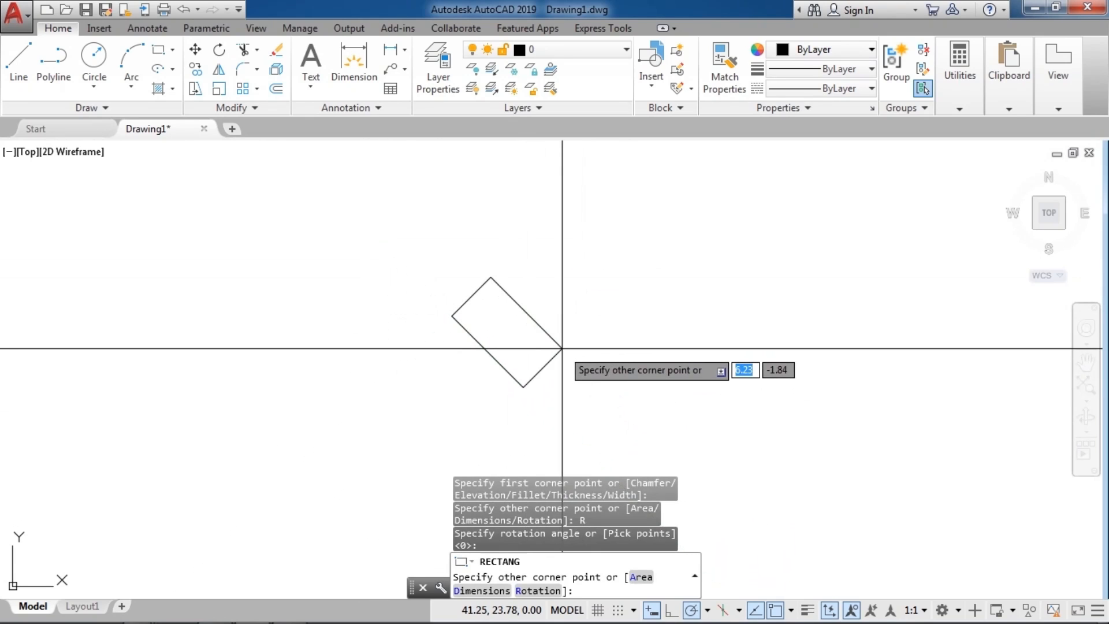
click(562, 348)
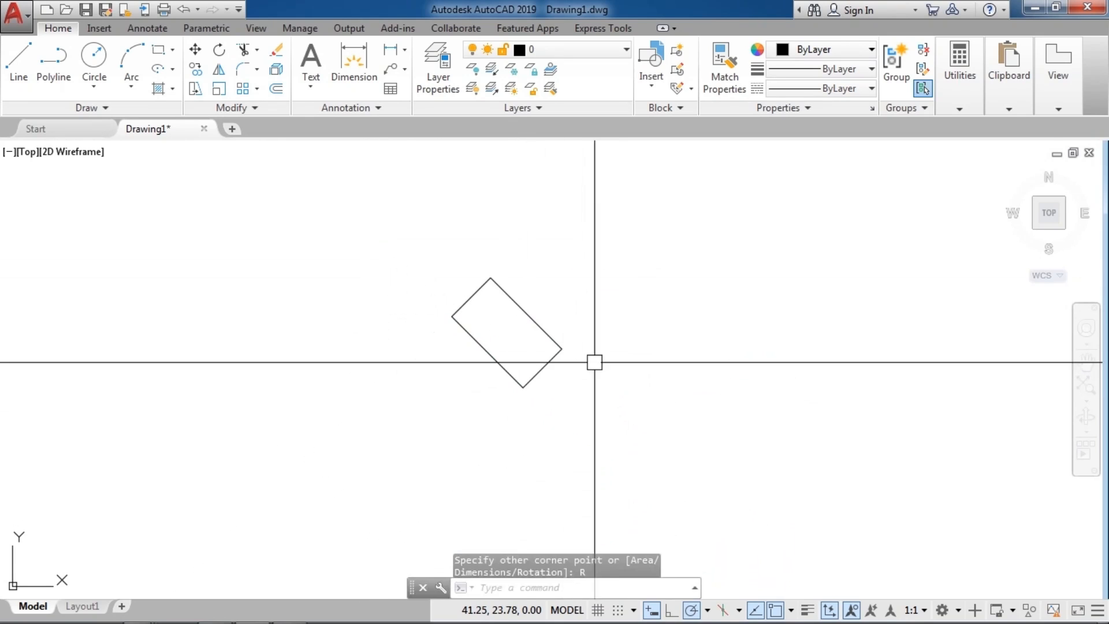
Erase the rotated rectangle
click(554, 364)
key(Escape)
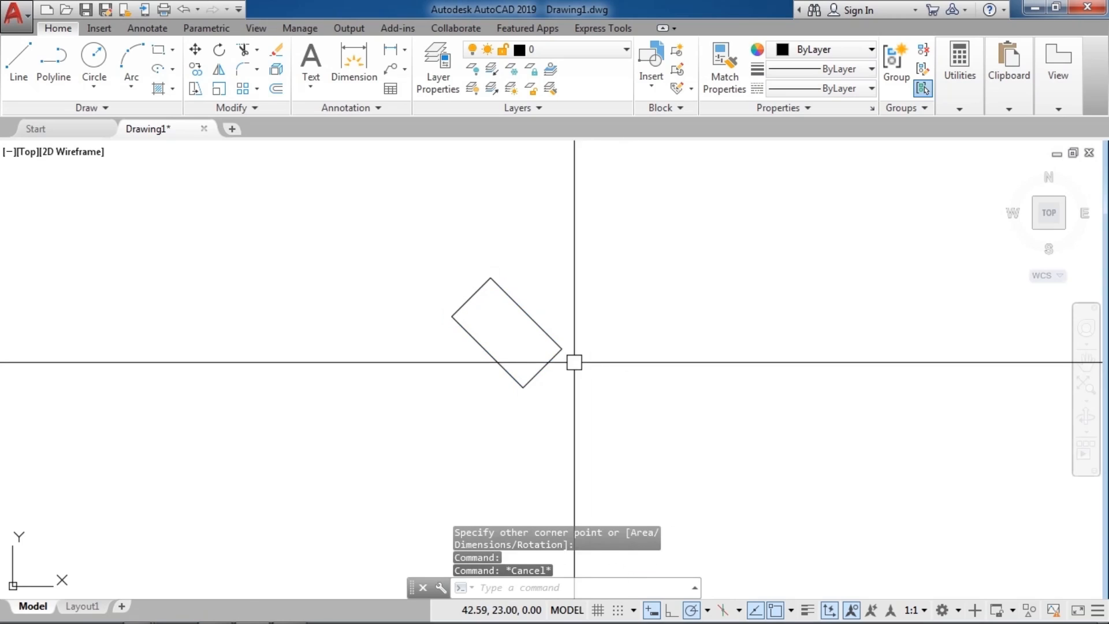
text(e)
key(Return)
click(554, 355)
key(Return)
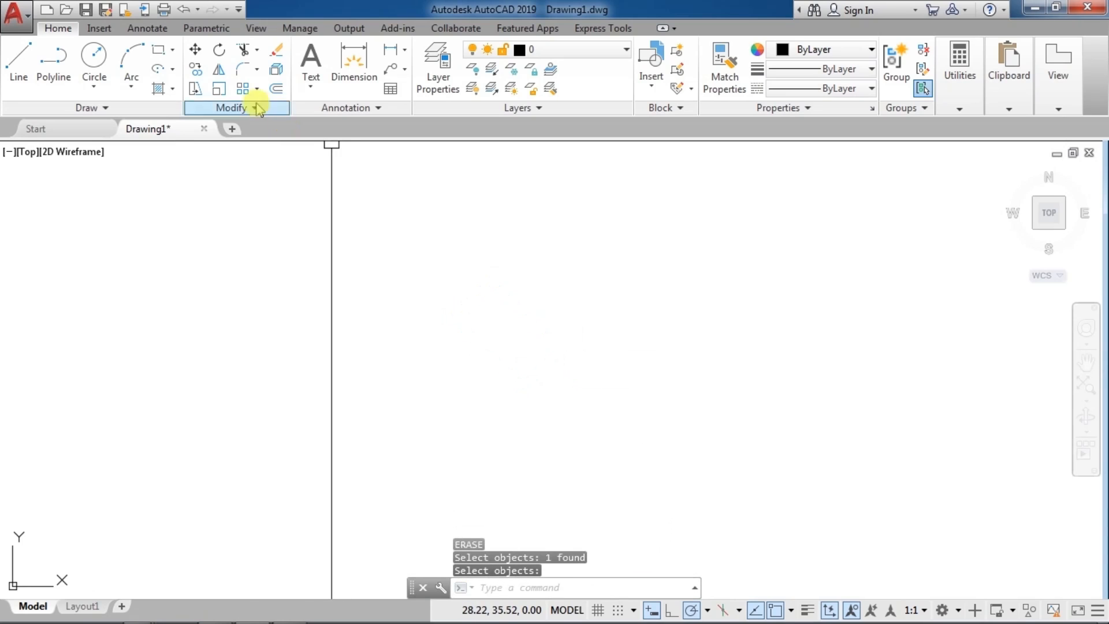
Draw an ellipse from its center with a horizontal half-axis of about 5.5 and a rotation of 60 around the major axis
click(172, 70)
click(167, 98)
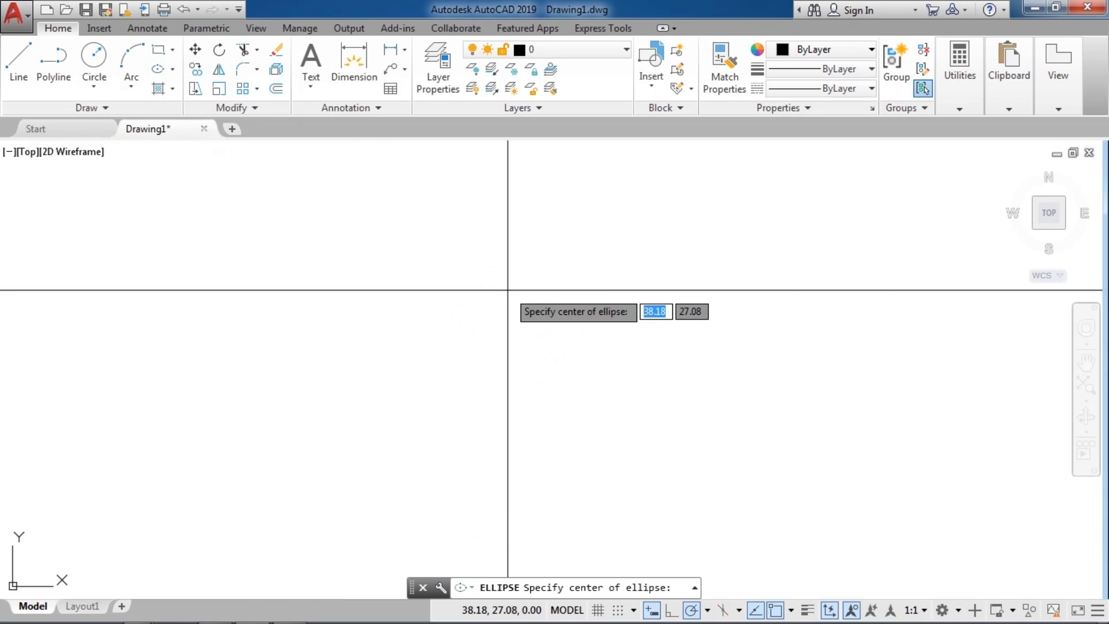
click(507, 288)
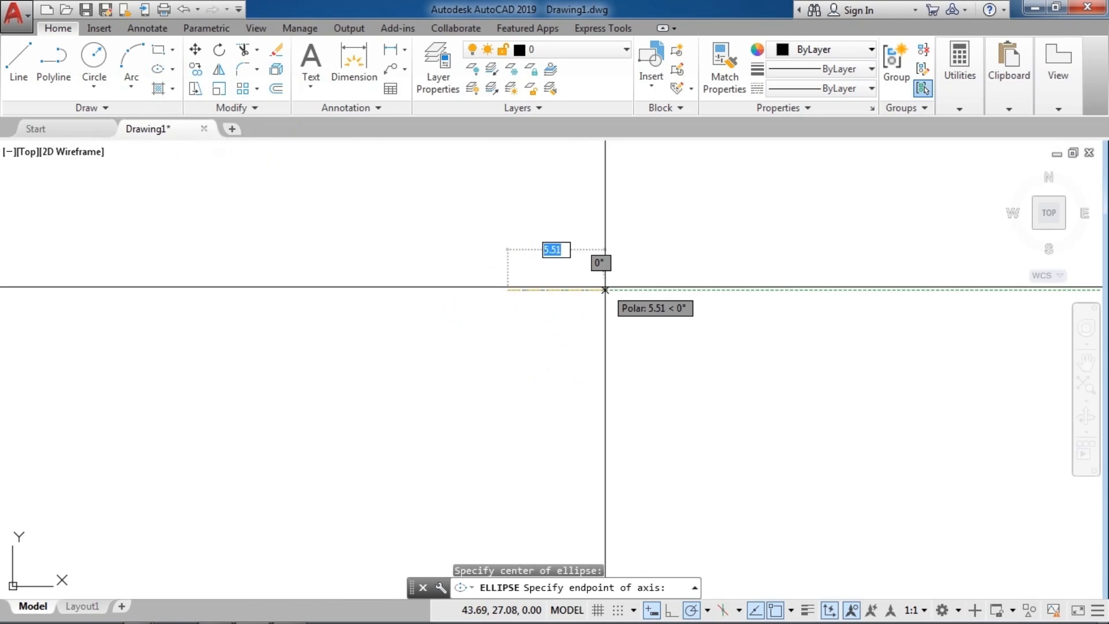
click(605, 289)
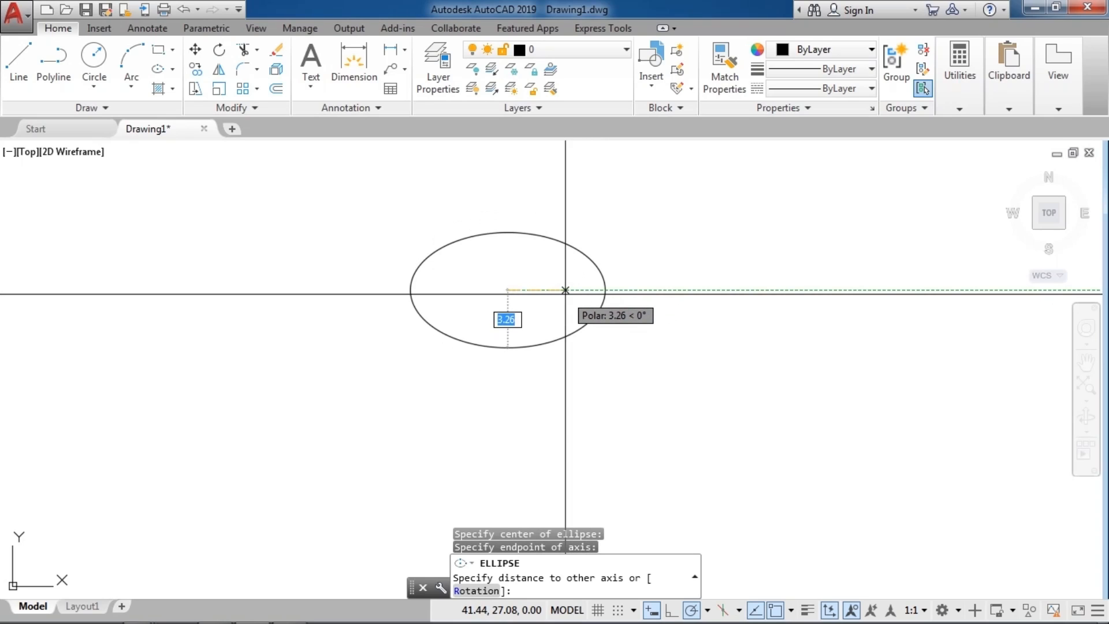
right_click(565, 290)
click(612, 366)
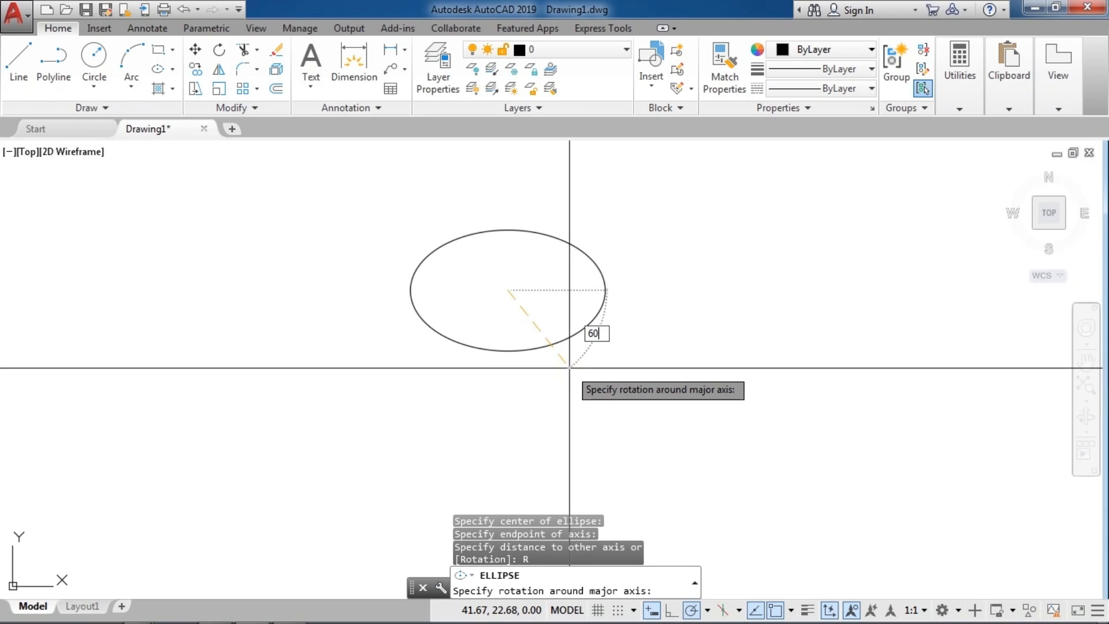
key(Return)
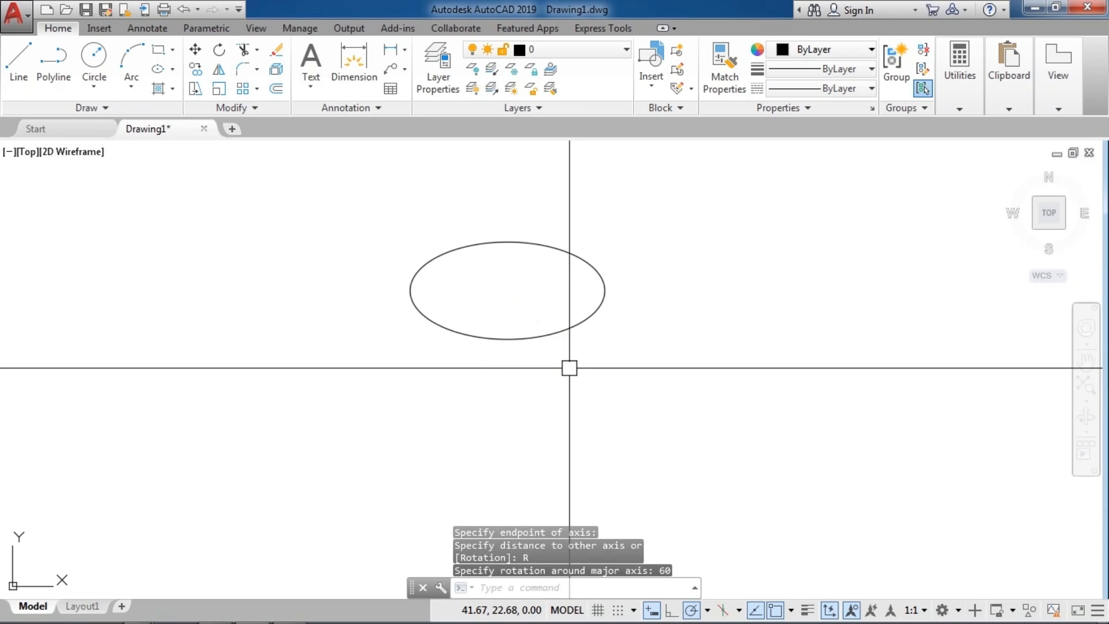
Draw a second ellipse by axis endpoints on the first ellipse's horizontal ends, with a rotation of 30 around the major axis
click(172, 68)
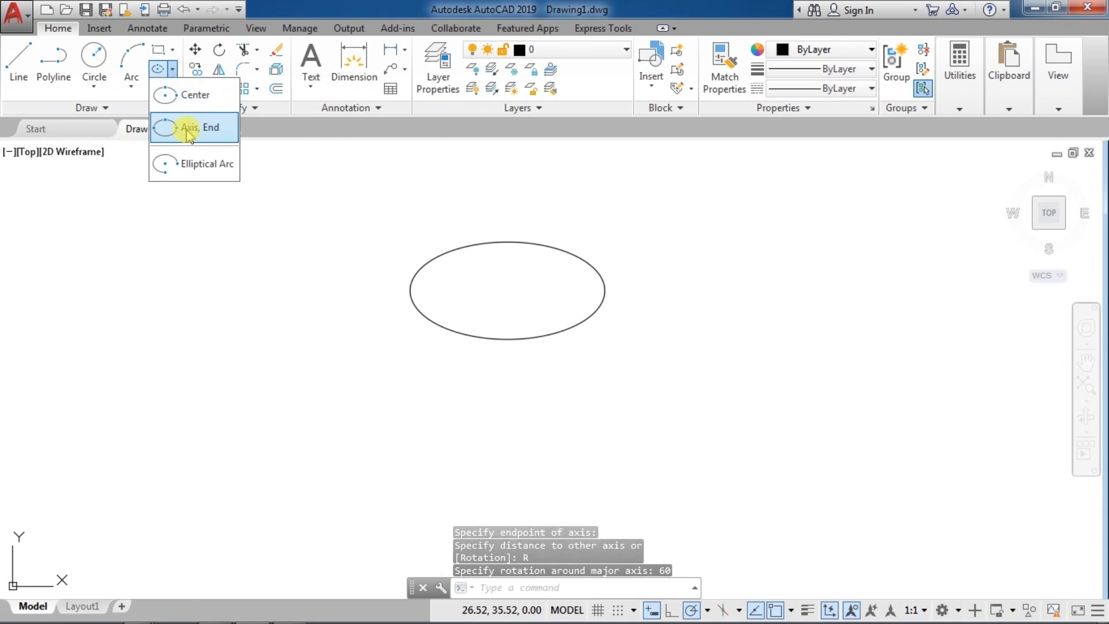
click(188, 129)
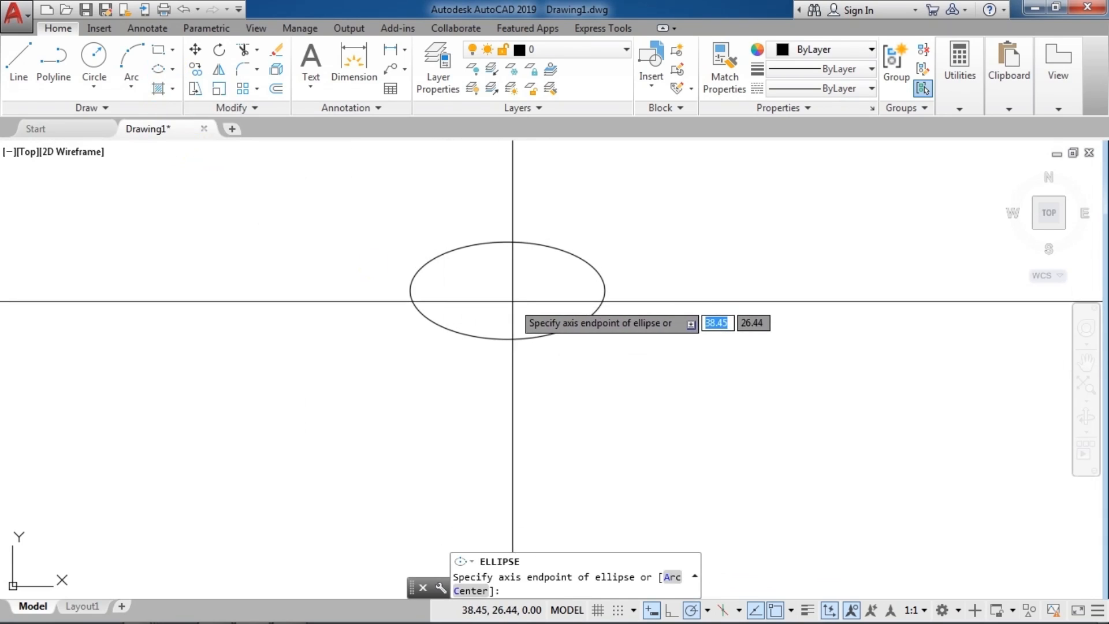
click(410, 290)
click(603, 292)
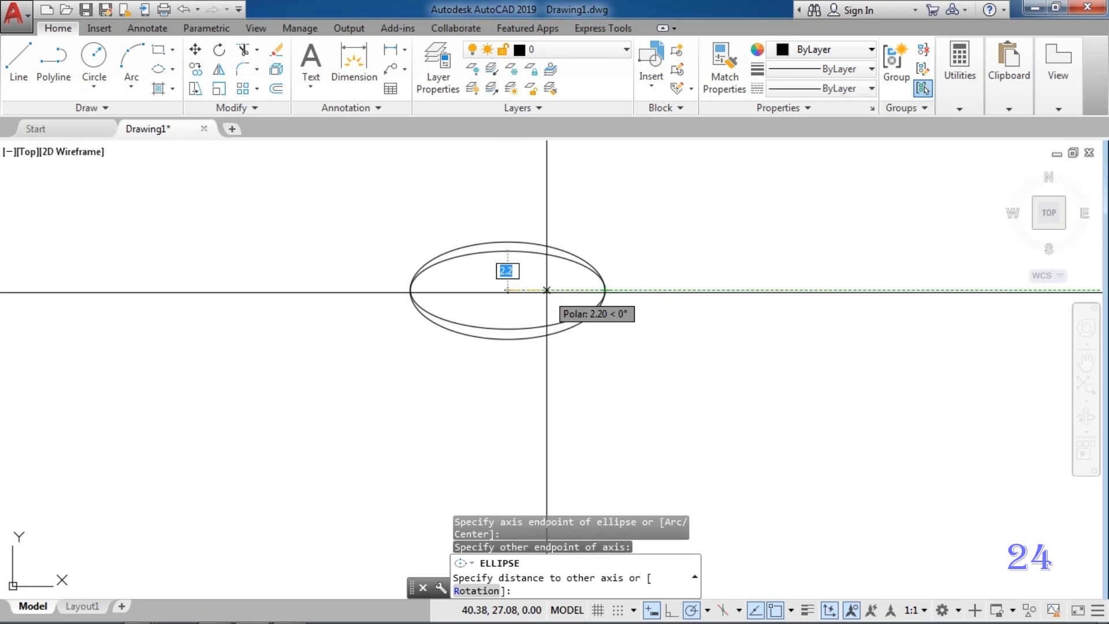
right_click(547, 290)
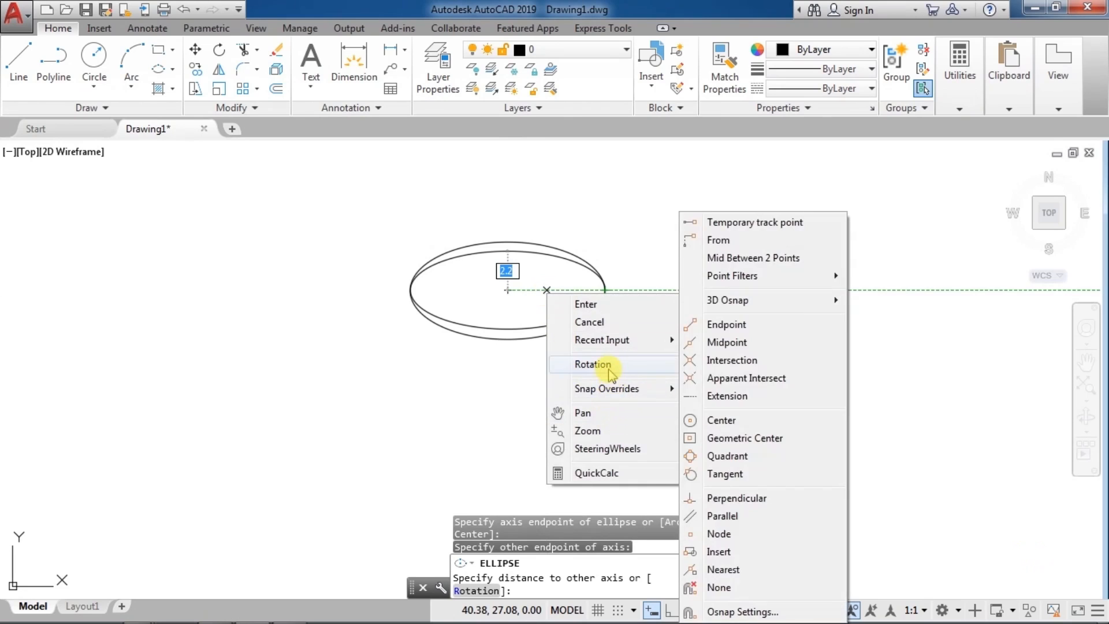
click(603, 363)
text(30)
key(Return)
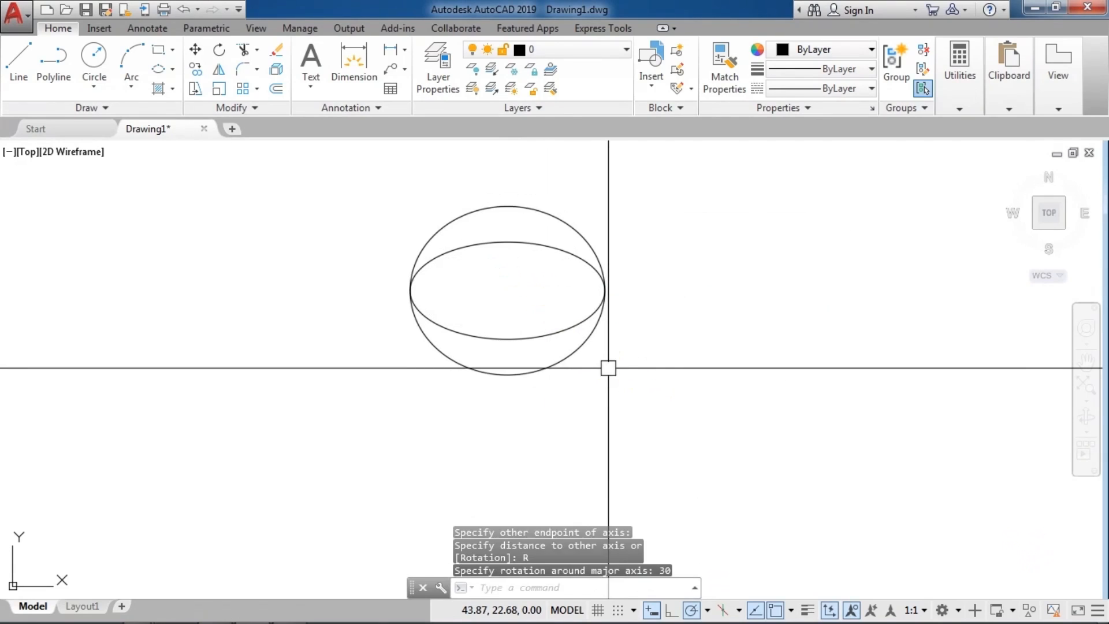
Erase the rounder second ellipse
click(595, 252)
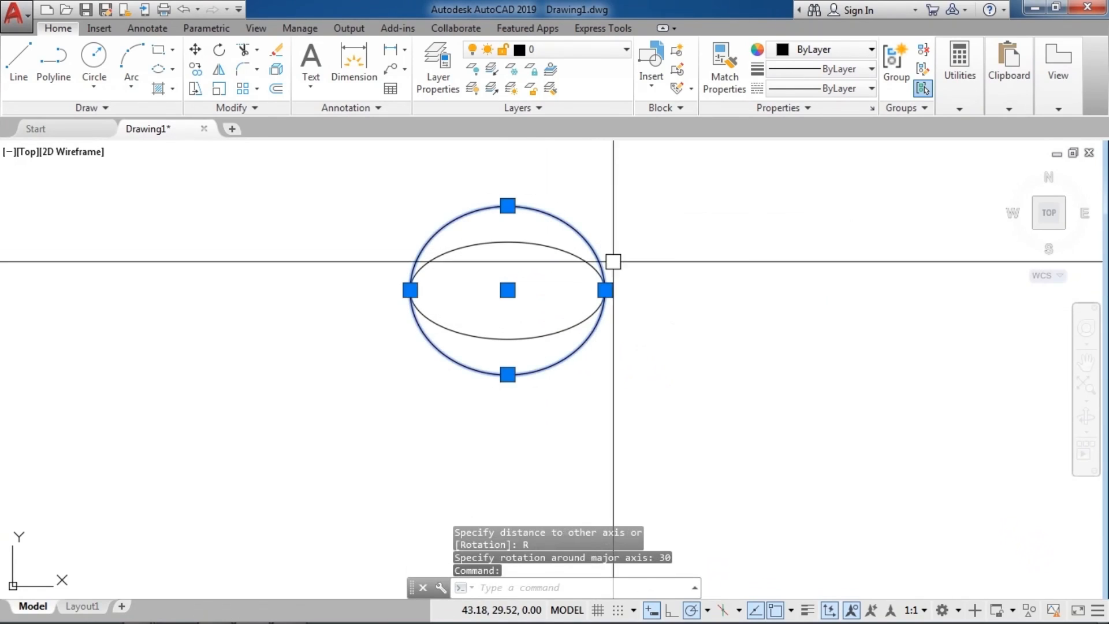
text(E)
key(Return)
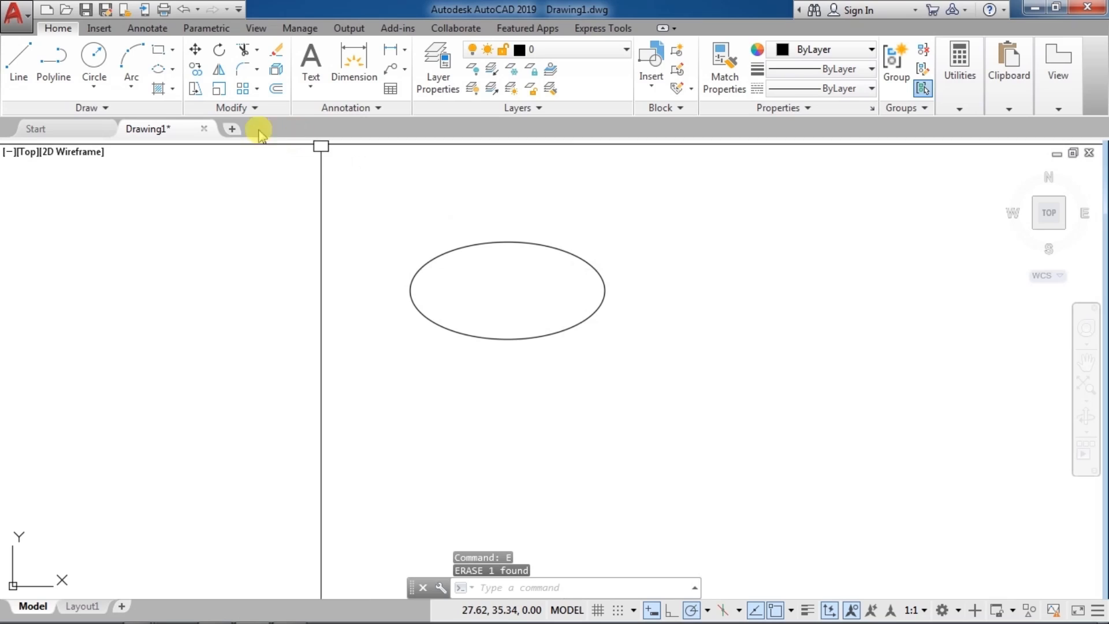
Draw a single vertical polyline segment straight down from the ellipse's left end
click(172, 71)
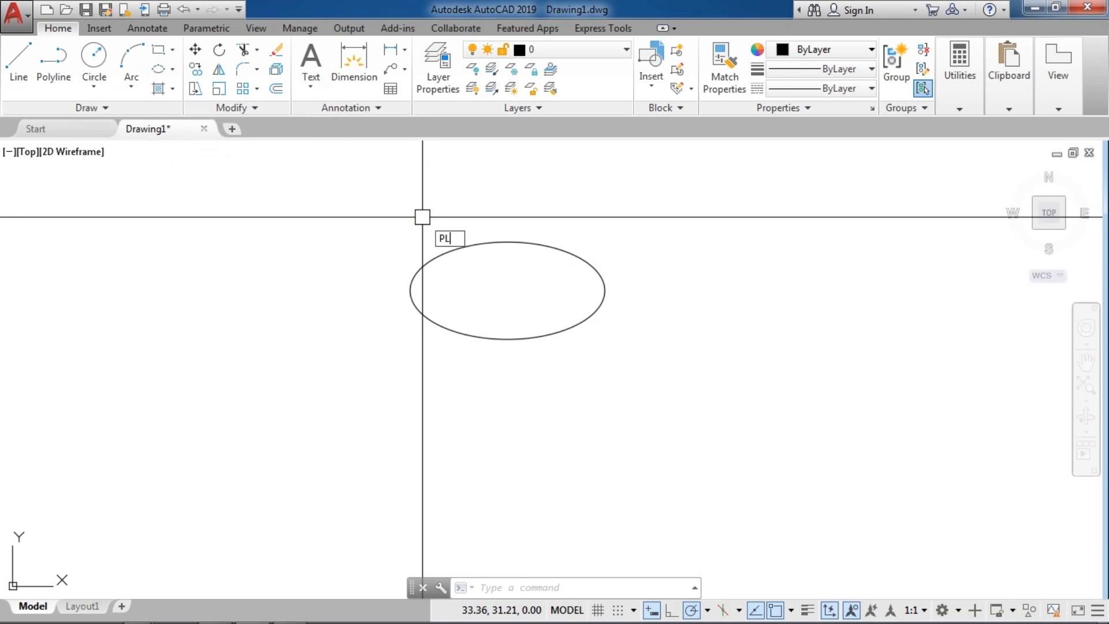
key(Return)
click(411, 290)
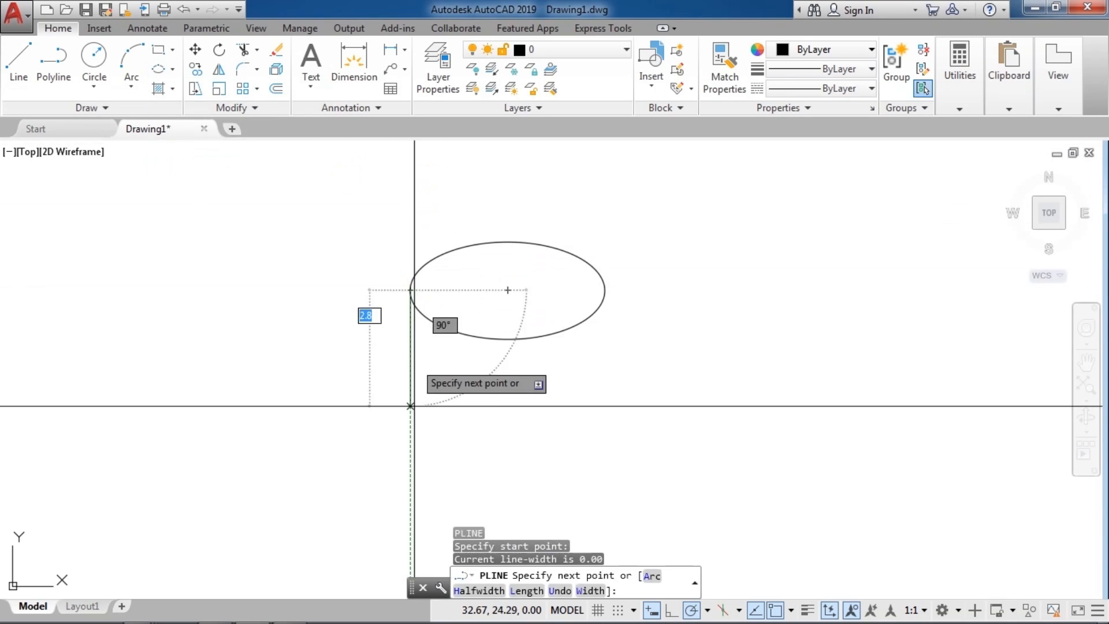
click(411, 436)
key(Escape)
Copy the vertical line from the ellipse's left end to its right end
click(410, 361)
text(CO)
key(Return)
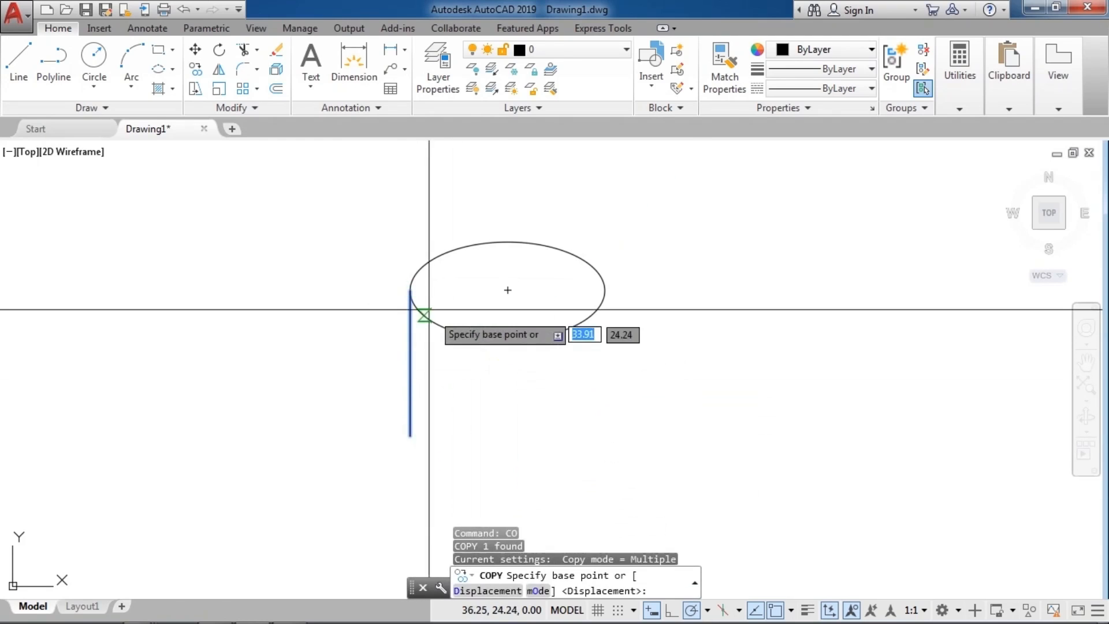
click(410, 290)
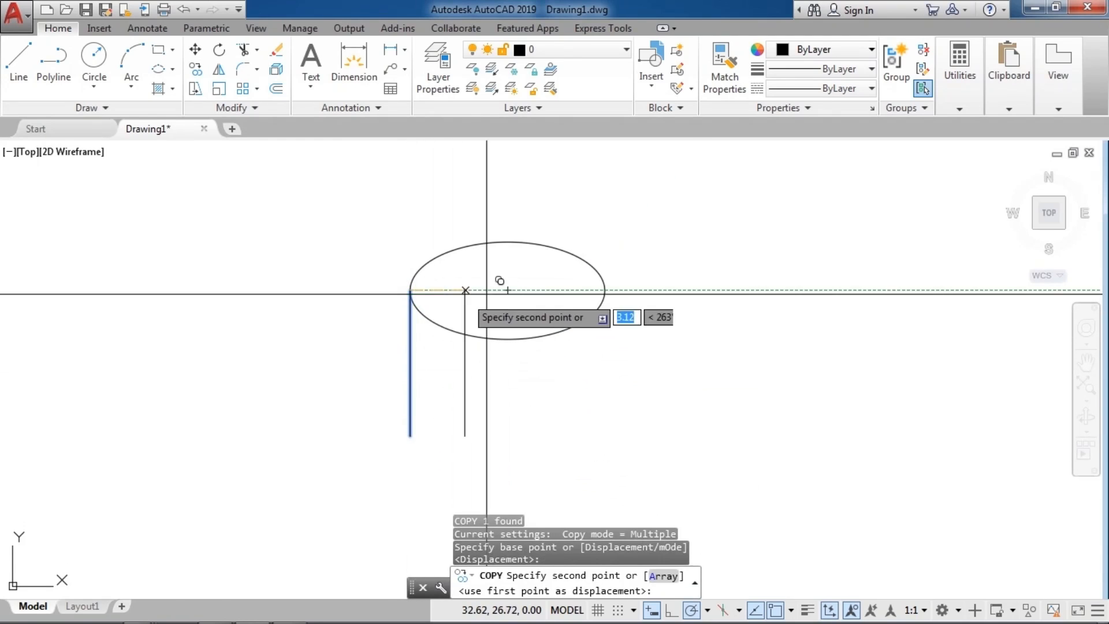
click(605, 290)
key(Escape)
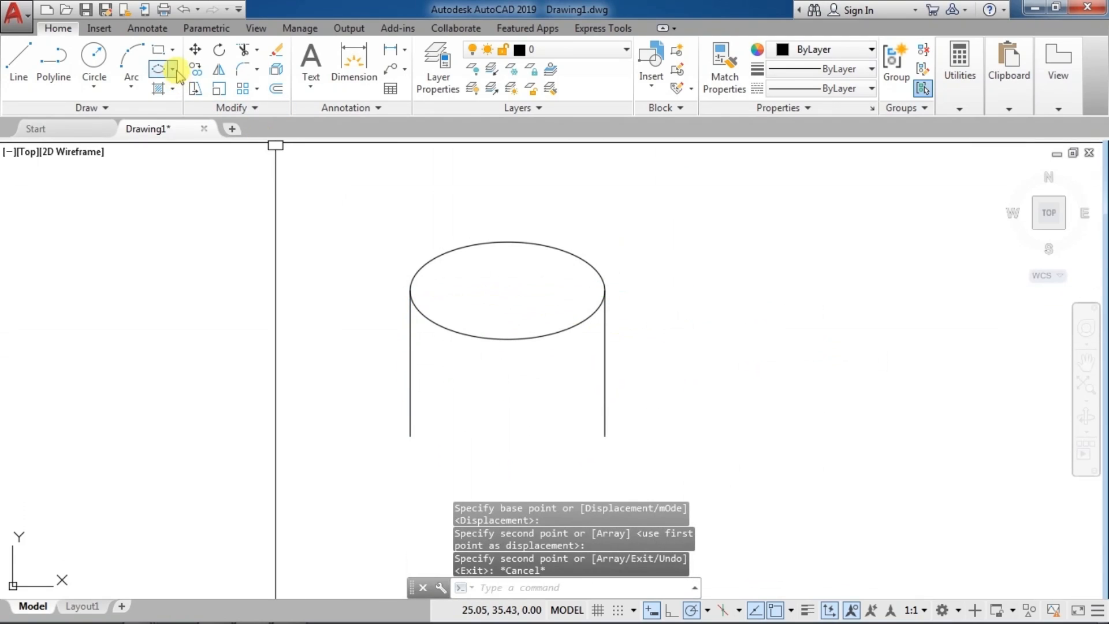
Begin an elliptical arc with its axis between the lower ends of both vertical lines and a rotation of 60 around the major axis
click(173, 70)
click(168, 163)
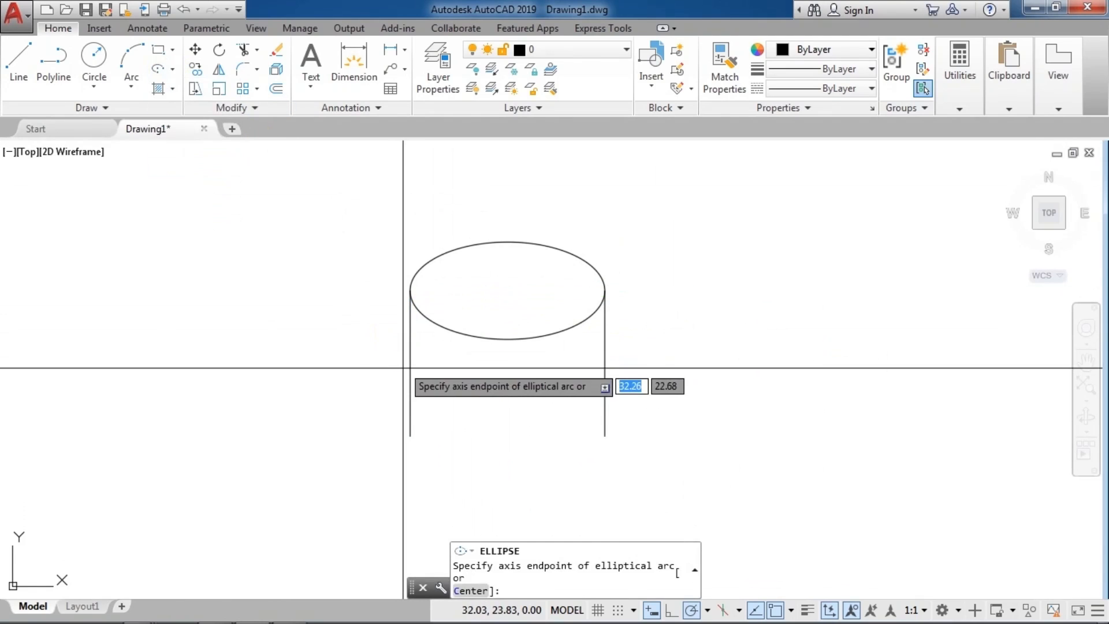
click(410, 436)
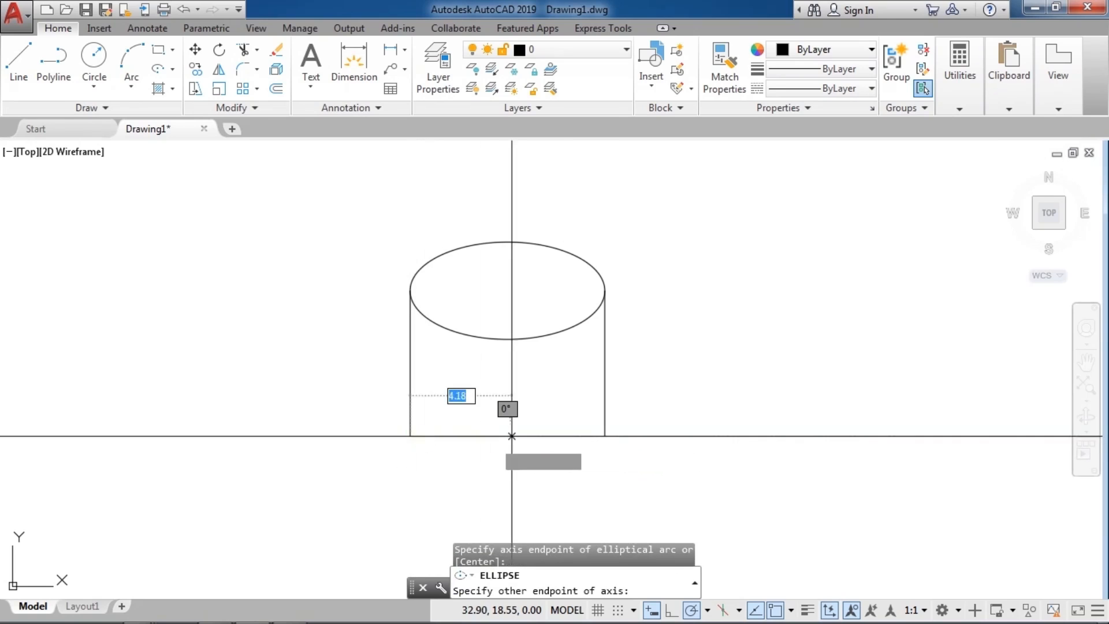
click(605, 436)
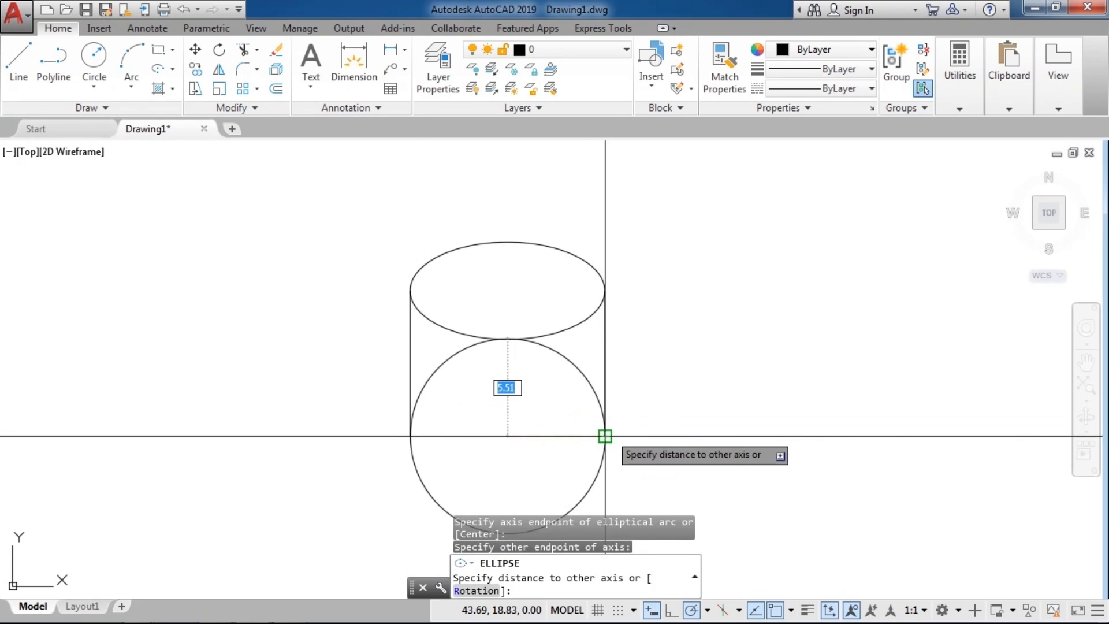
right_click(566, 436)
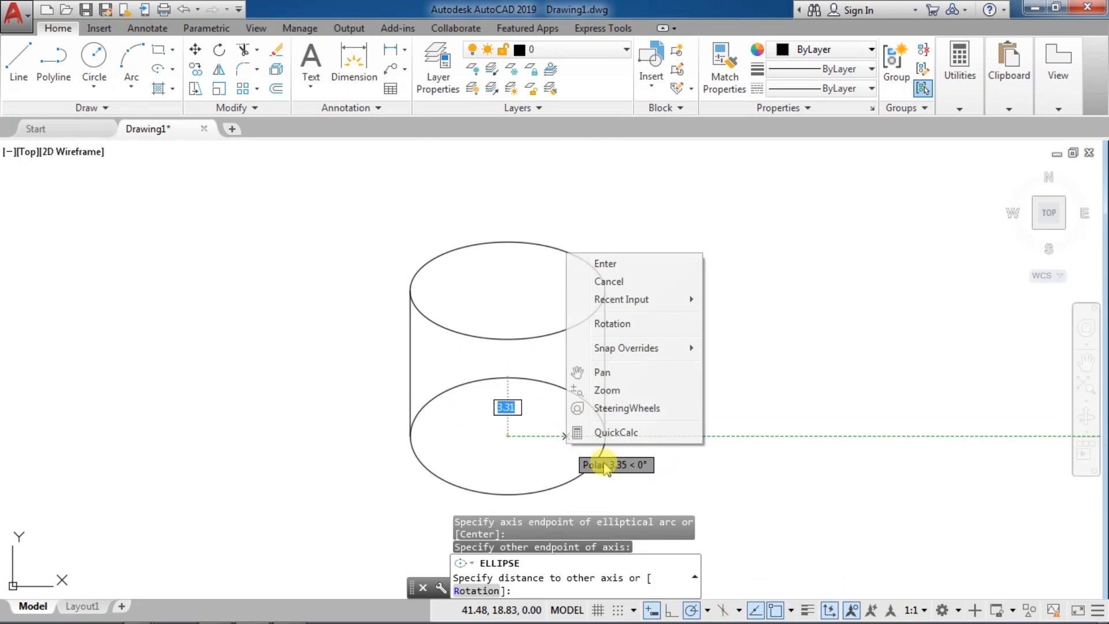
click(612, 325)
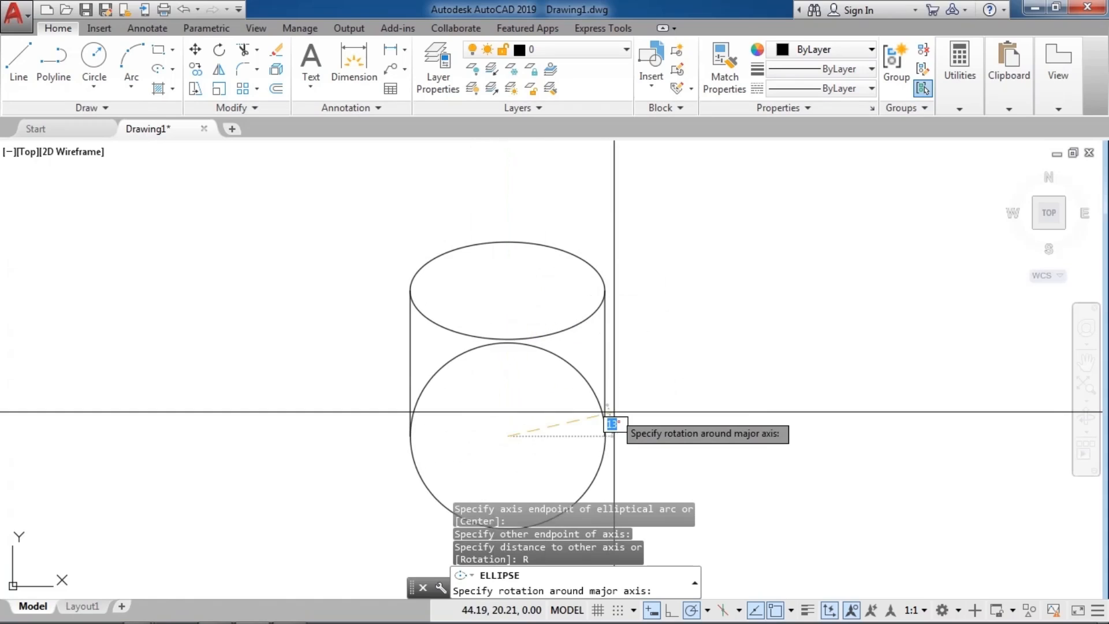
text(60)
key(Return)
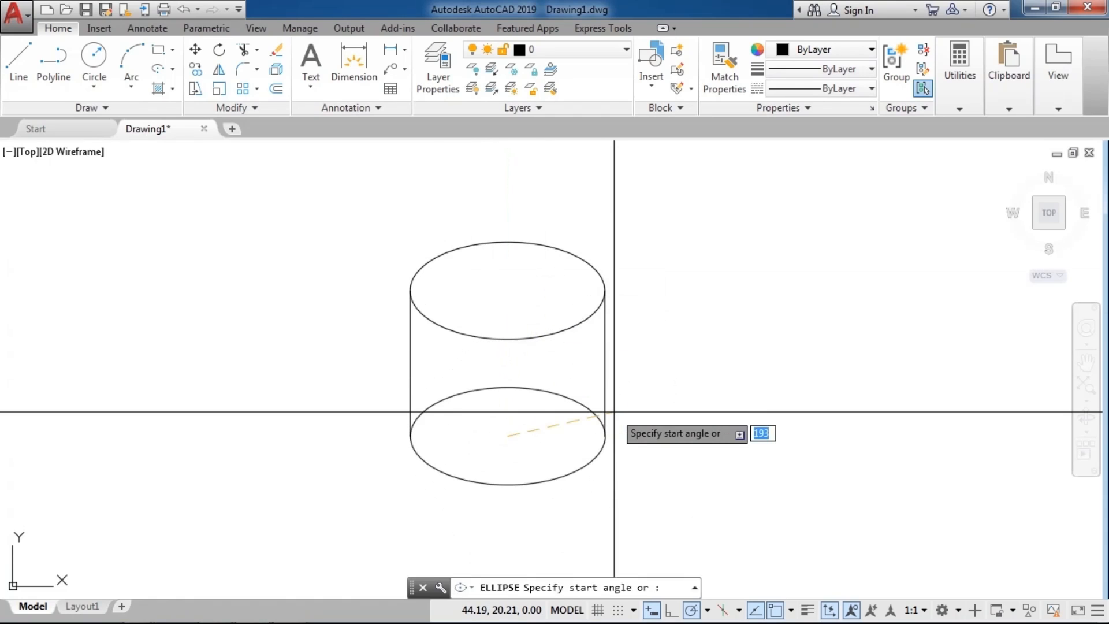
Limit the elliptical arc to its lower half, starting at the left line's lower end and ending at the right line's lower end
scroll(568, 309, down, 4)
scroll(568, 309, up, 4)
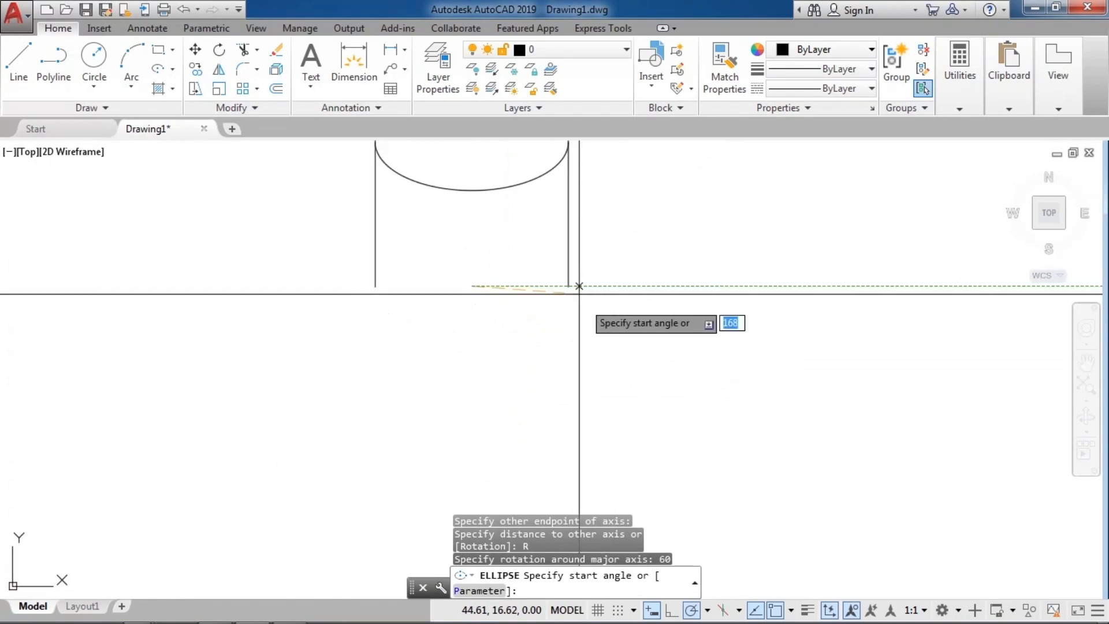
click(372, 285)
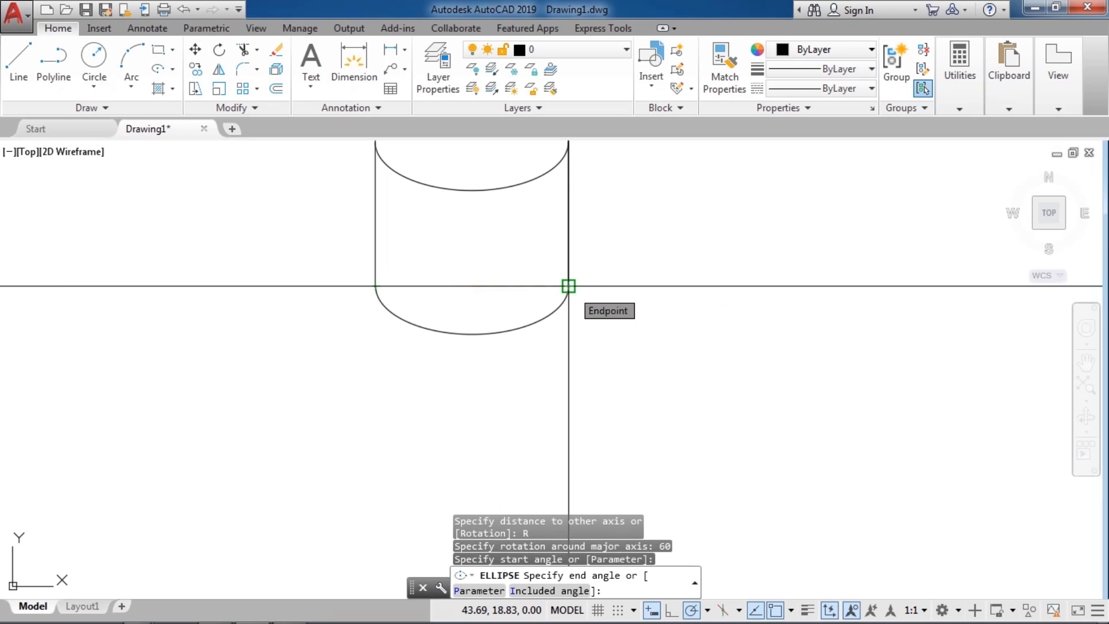
click(569, 285)
scroll(633, 364, down, 3)
scroll(624, 367, up, 3)
mouse_move(624, 366)
middle_down()
mouse_move(636, 337)
mouse_move(635, 349)
middle_up()
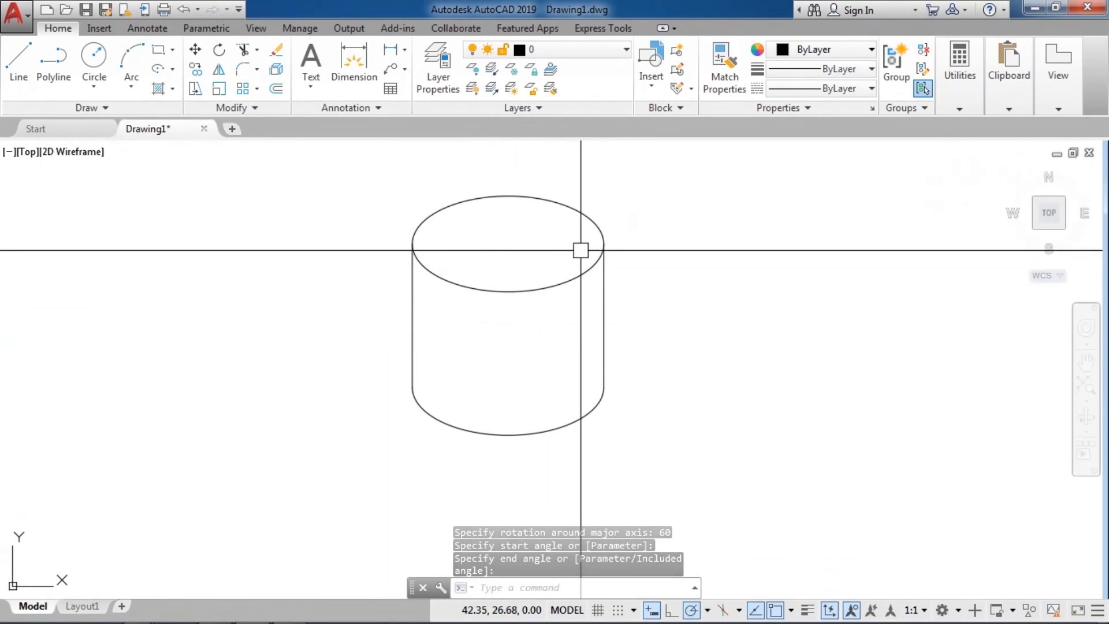